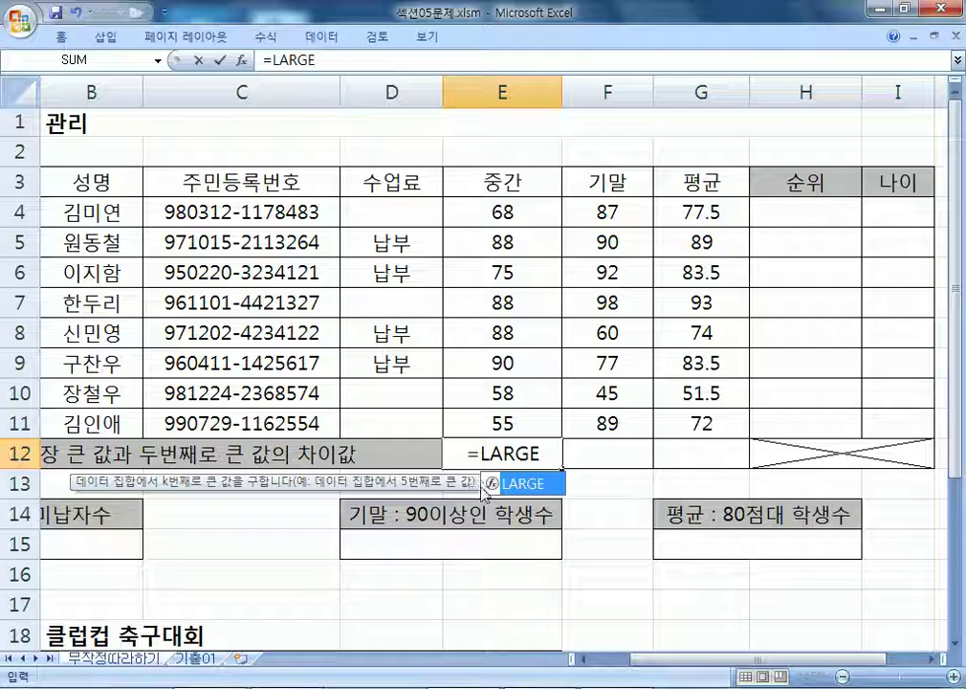
Complete the formula in cell E12 as =LARGE(E4:E11,2) to return the second-largest midterm score
{"action": "type", "text": "("}
{"action": "left_click_drag", "start_coordinate": [507, 211], "coordinate": [493, 415]}
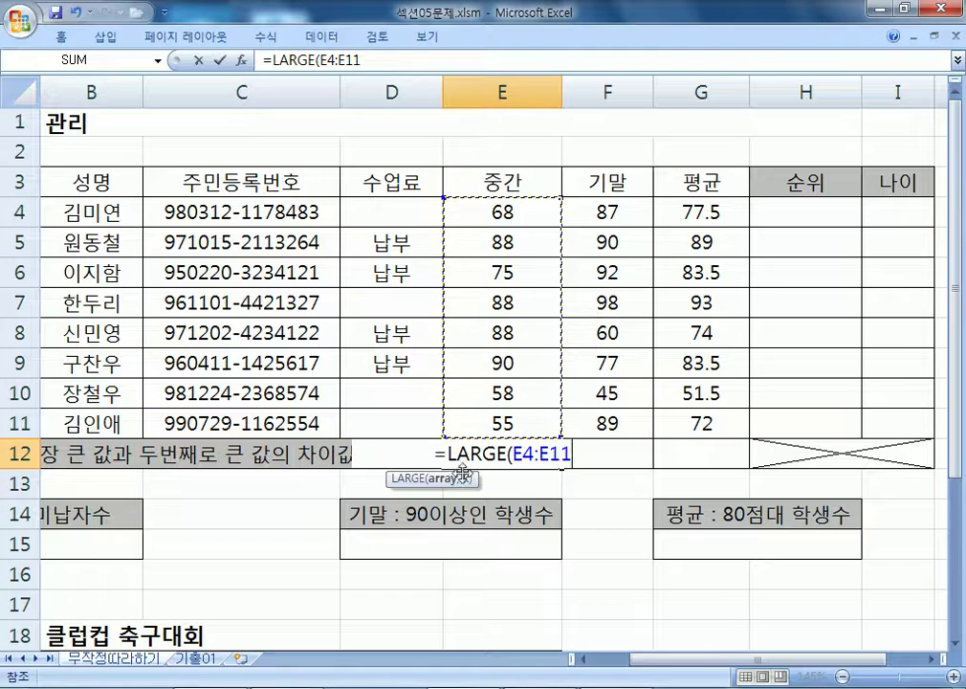
{"action": "type", "text": ",2"}
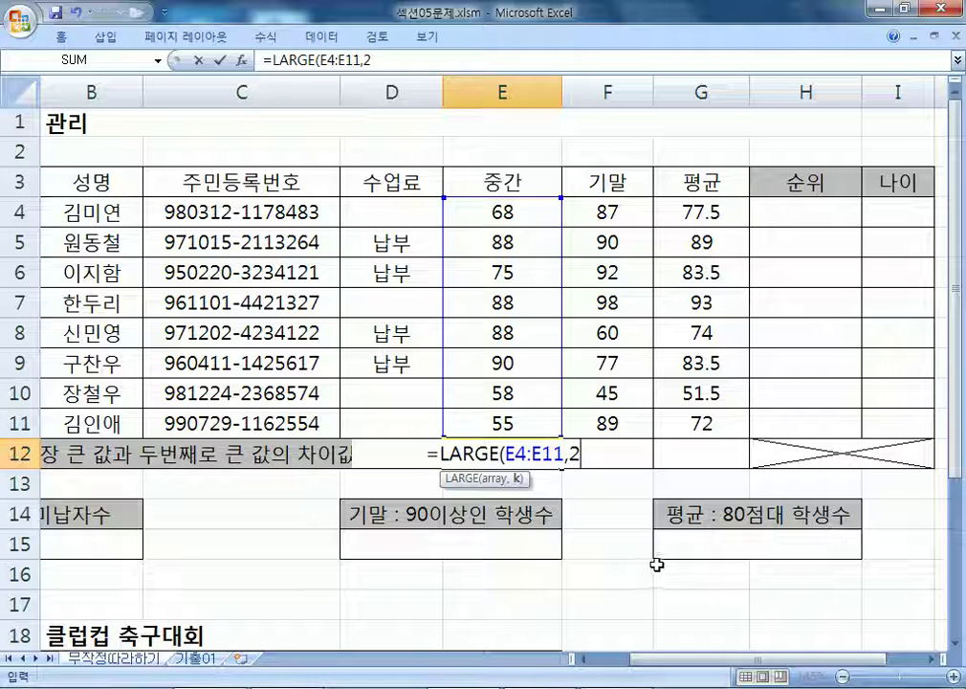
{"action": "key", "text": "BackSpace"}
{"action": "type", "text": "1"}
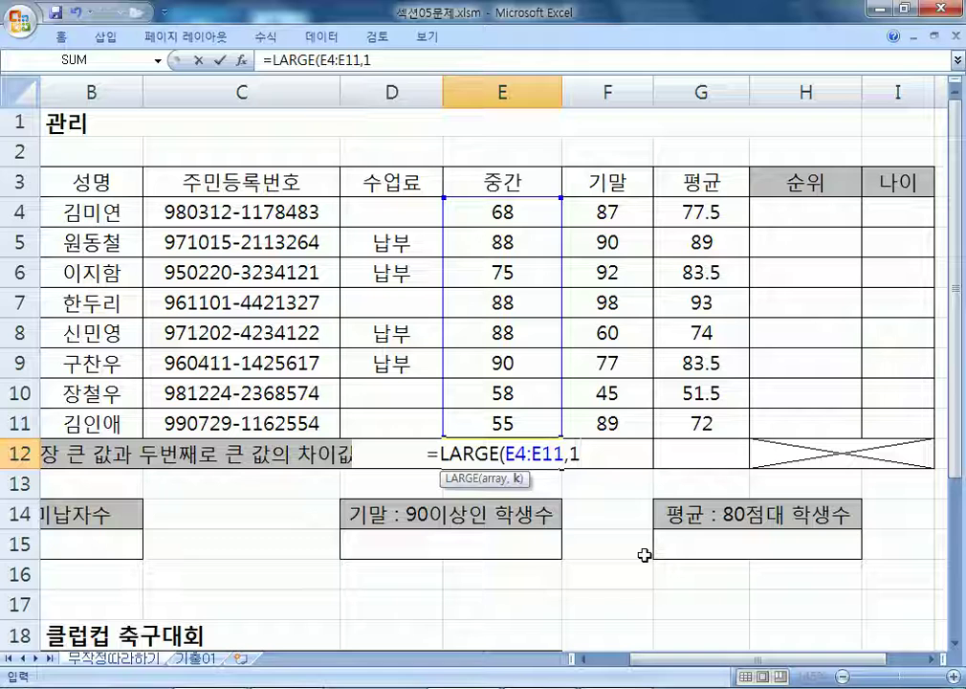
{"action": "key", "text": "BackSpace"}
{"action": "type", "text": "2"}
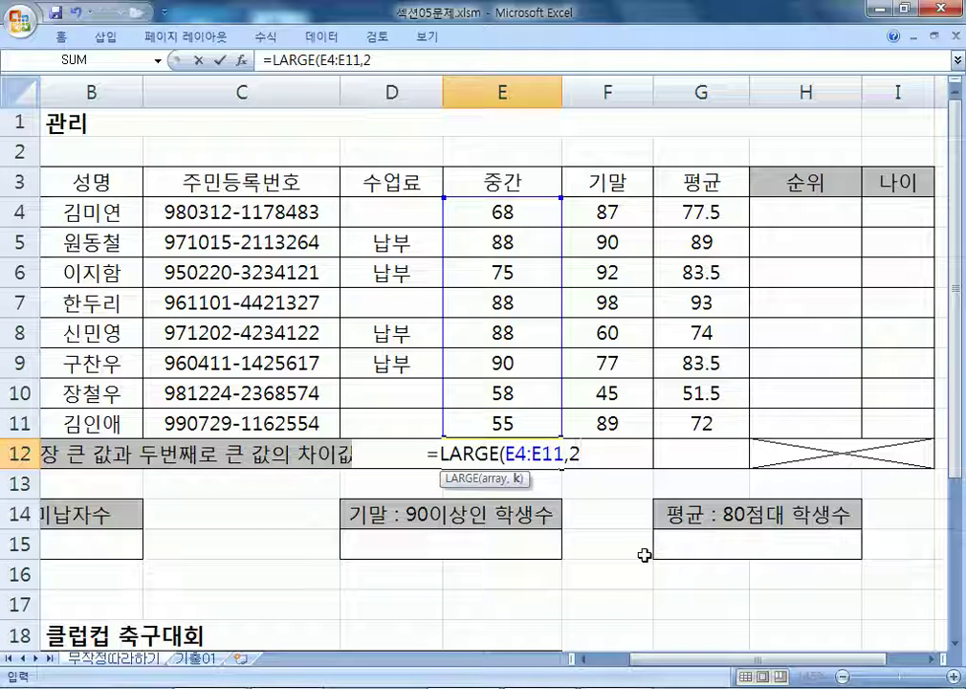
{"action": "type", "text": ")"}
{"action": "key", "text": "Return"}
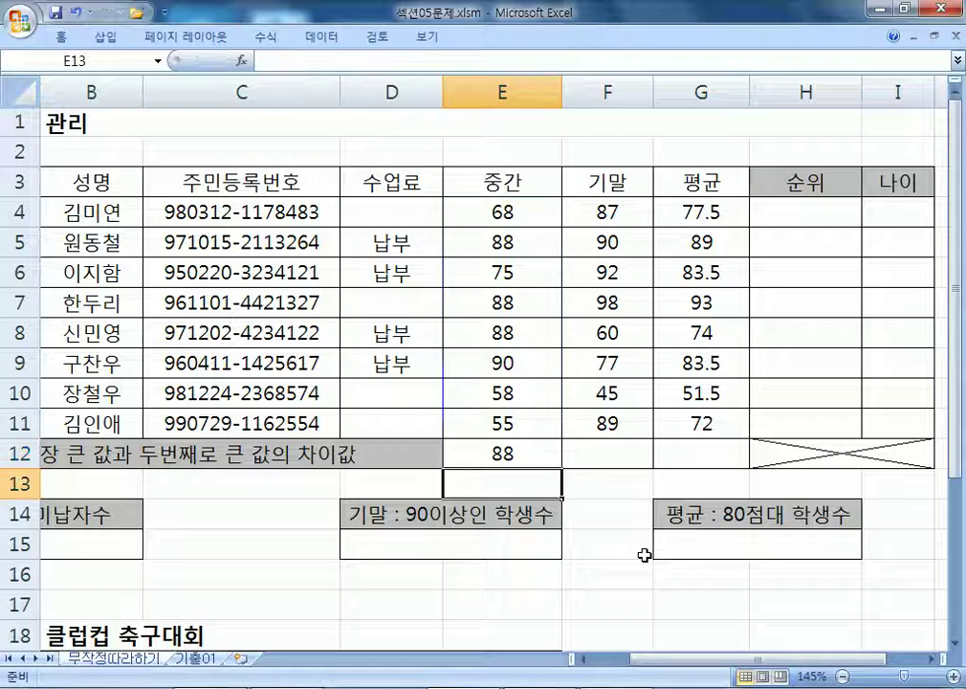
Copy the formula text from cell E12, switch to Notepad and paste it below the LARGE syntax description
{"action": "left_click", "coordinate": [495, 453]}
{"action": "left_click_drag", "start_coordinate": [378, 60], "coordinate": [222, 48]}
{"action": "key", "text": "ctrl+c"}
{"action": "key", "text": "alt+Tab"}
{"action": "key", "text": "ctrl+v"}
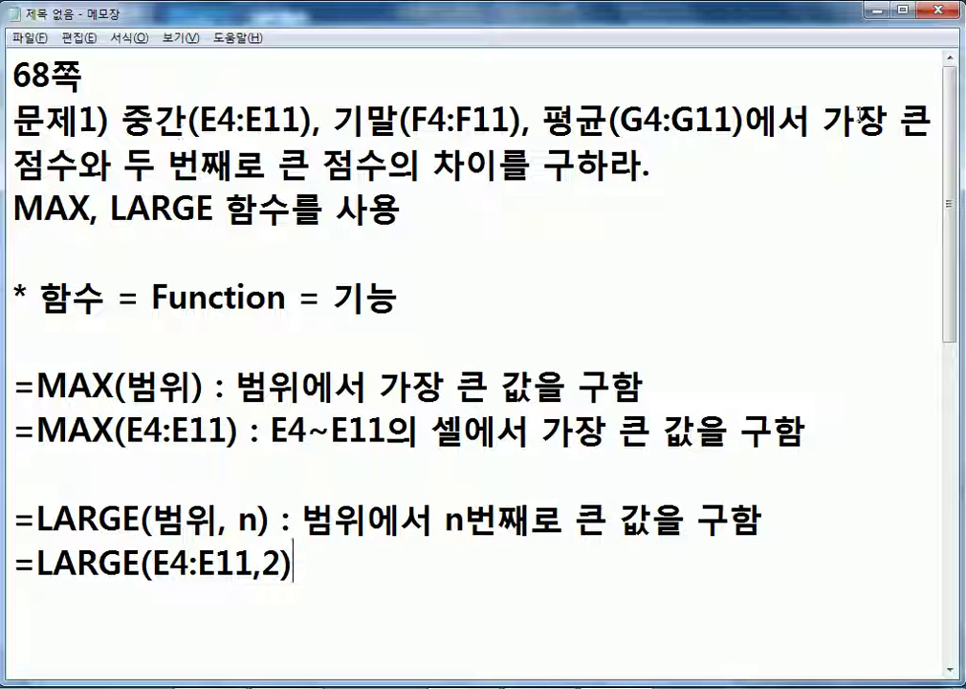
Copy =MAX(E4:E11) from the MAX example in the notes onto a new line below the LARGE example
{"action": "left_click_drag", "start_coordinate": [818, 121], "coordinate": [495, 166]}
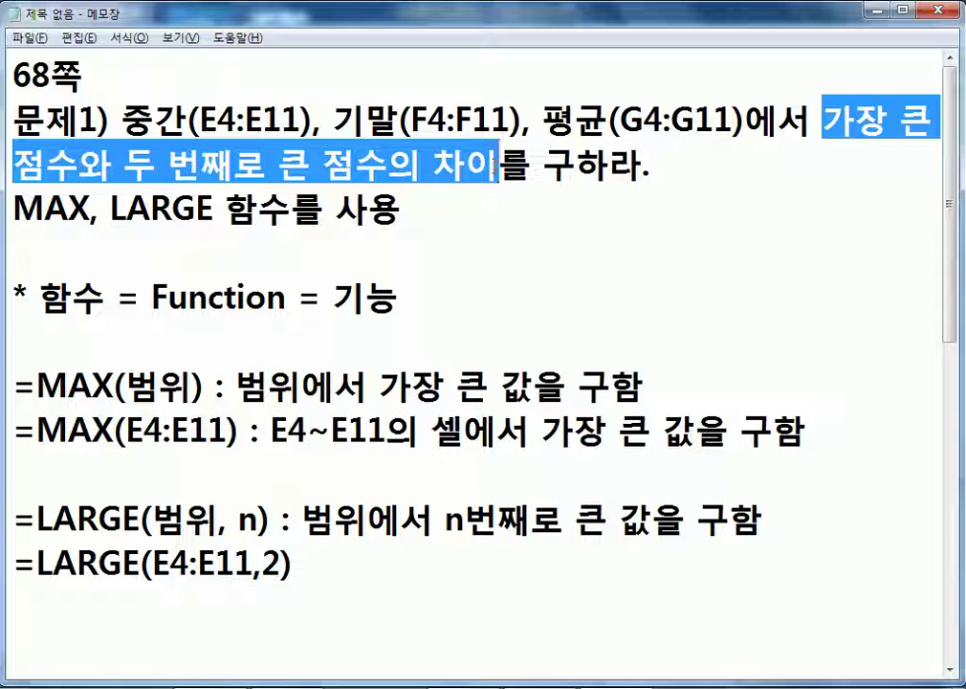
{"action": "scroll", "coordinate": [495, 163], "scroll_direction": "down", "scroll_amount": 2}
{"action": "left_click_drag", "start_coordinate": [239, 165], "coordinate": [5, 188]}
{"action": "key", "text": "ctrl+c"}
{"action": "left_click", "coordinate": [30, 370]}
{"action": "key", "text": "ctrl+v"}
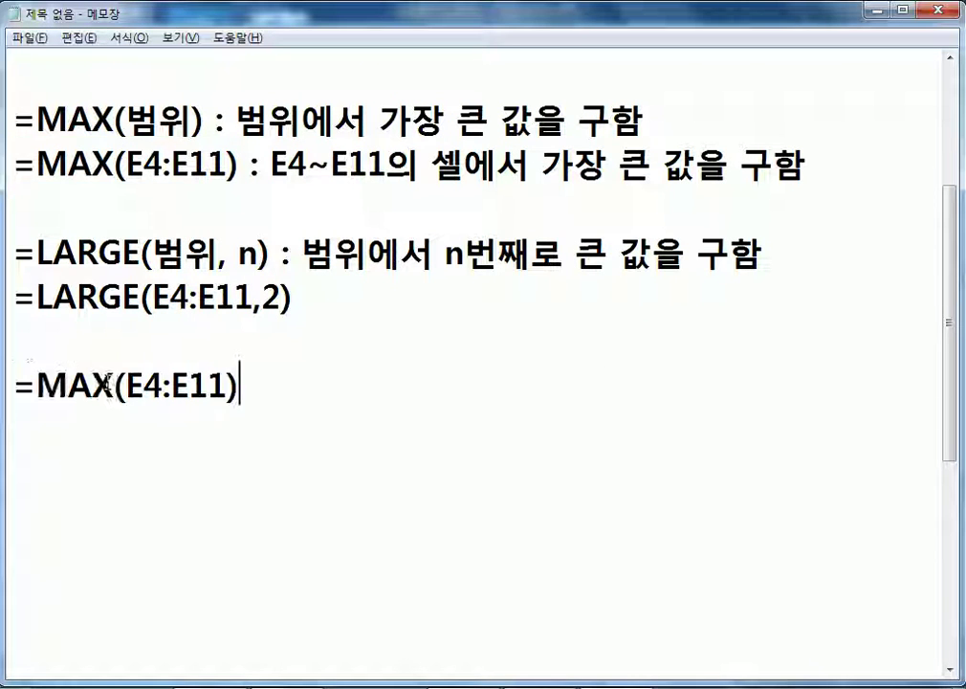
Extend the copied MAX line to =MAX(E4:E11)-LARGE(E4:E11,2), reusing the LARGE example from the notes
{"action": "type", "text": "-"}
{"action": "left_click_drag", "start_coordinate": [36, 296], "coordinate": [293, 298]}
{"action": "left_click", "coordinate": [283, 385]}
{"action": "key", "text": "ctrl+v"}
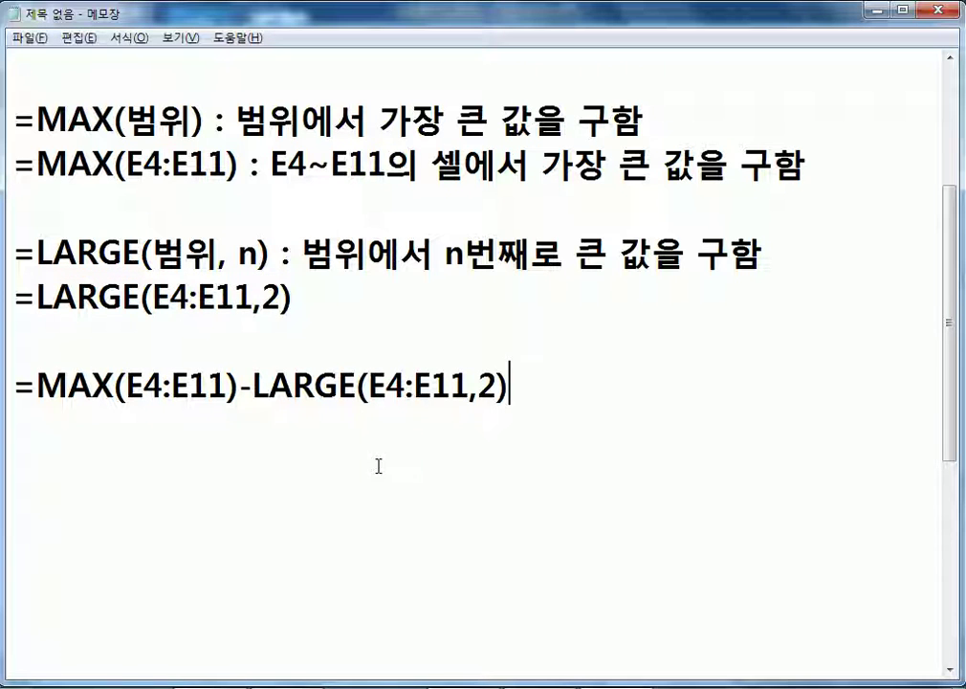
Switch back to Excel and clear the LARGE formula from cell E12
{"action": "left_click_drag", "start_coordinate": [38, 385], "coordinate": [514, 390]}
{"action": "left_click", "coordinate": [530, 414]}
{"action": "key", "text": "alt+Tab"}
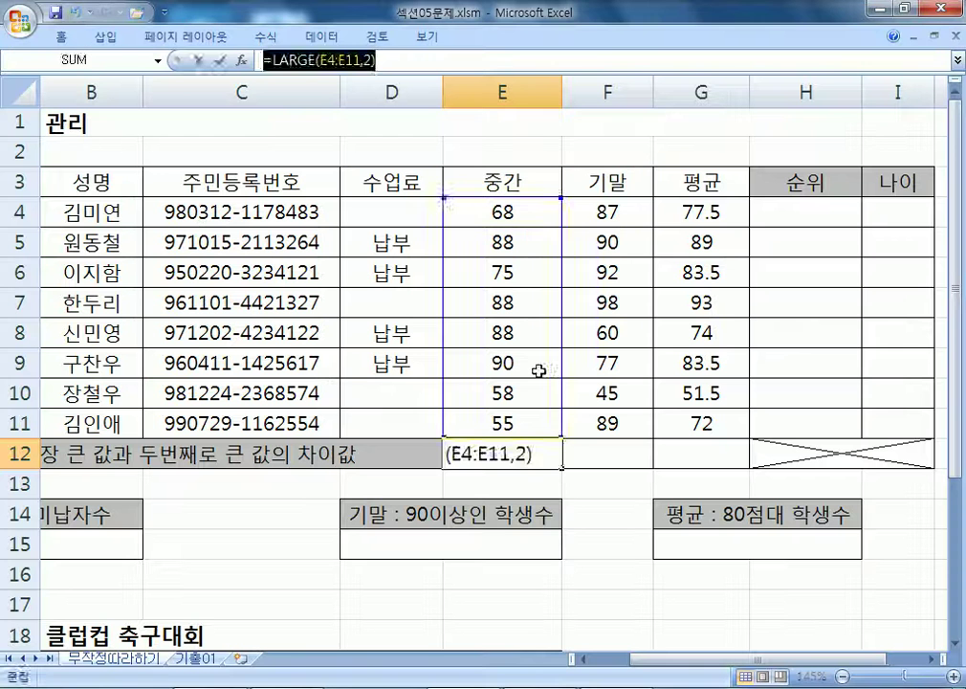
{"action": "key", "text": "Delete"}
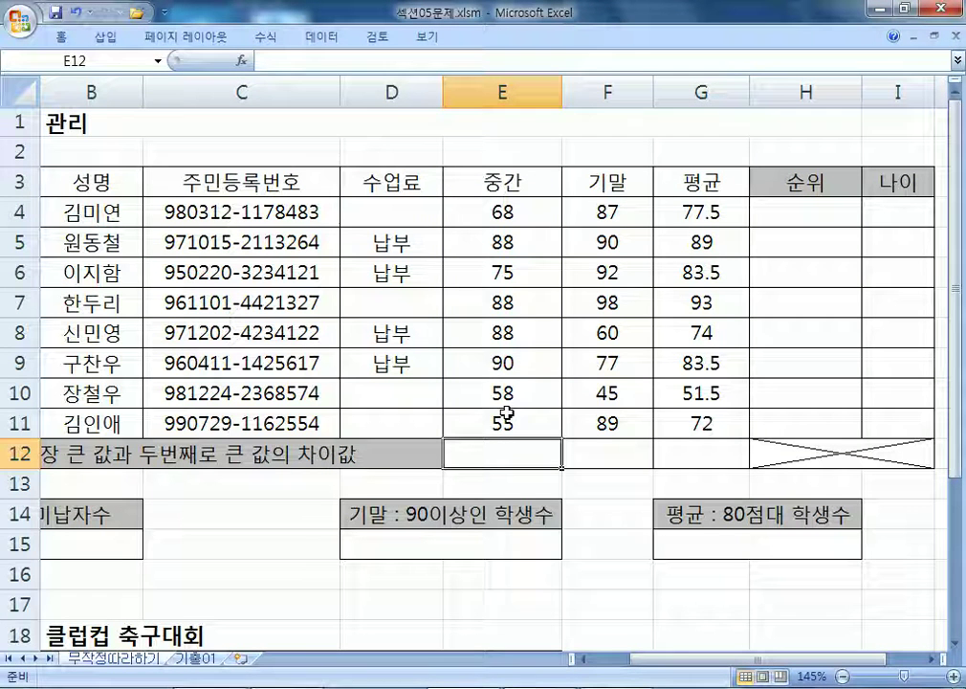
{"action": "left_click", "coordinate": [242, 63]}
{"action": "left_click", "coordinate": [551, 144]}
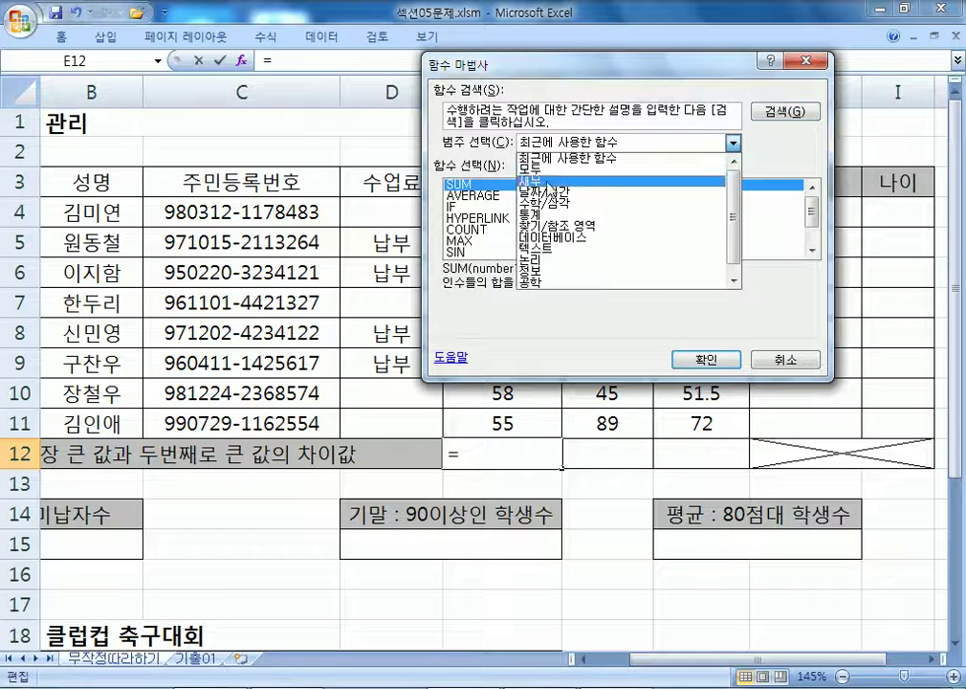
{"action": "left_click", "coordinate": [540, 215]}
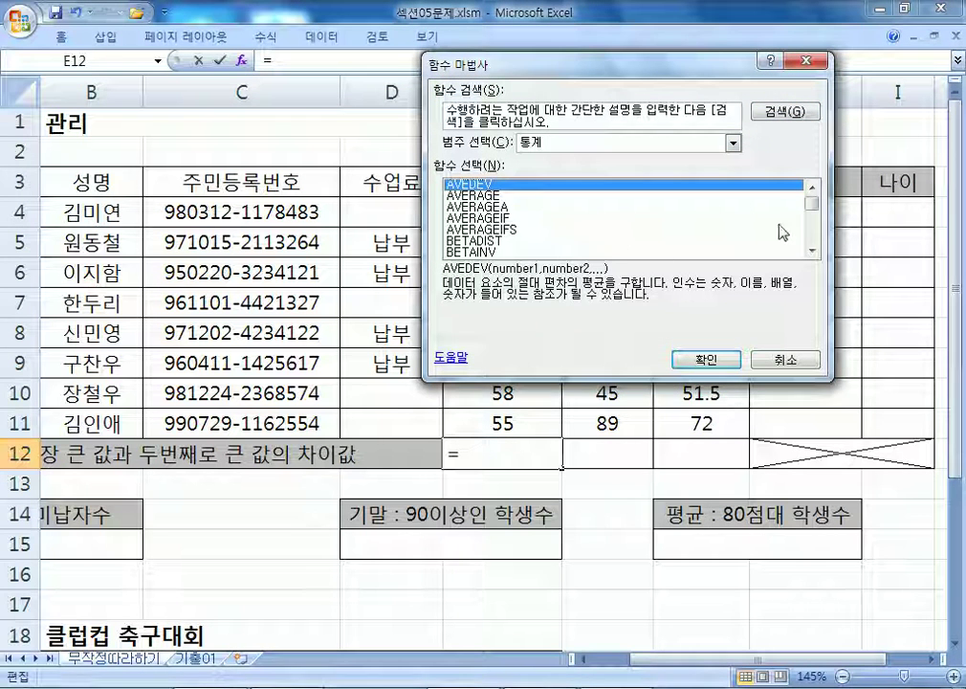
{"action": "left_click", "coordinate": [813, 213]}
{"action": "left_click_drag", "start_coordinate": [813, 212], "coordinate": [815, 222]}
{"action": "scroll", "coordinate": [505, 208], "scroll_direction": "up", "scroll_amount": 1}
{"action": "left_click", "coordinate": [464, 185]}
{"action": "left_click", "coordinate": [696, 361]}
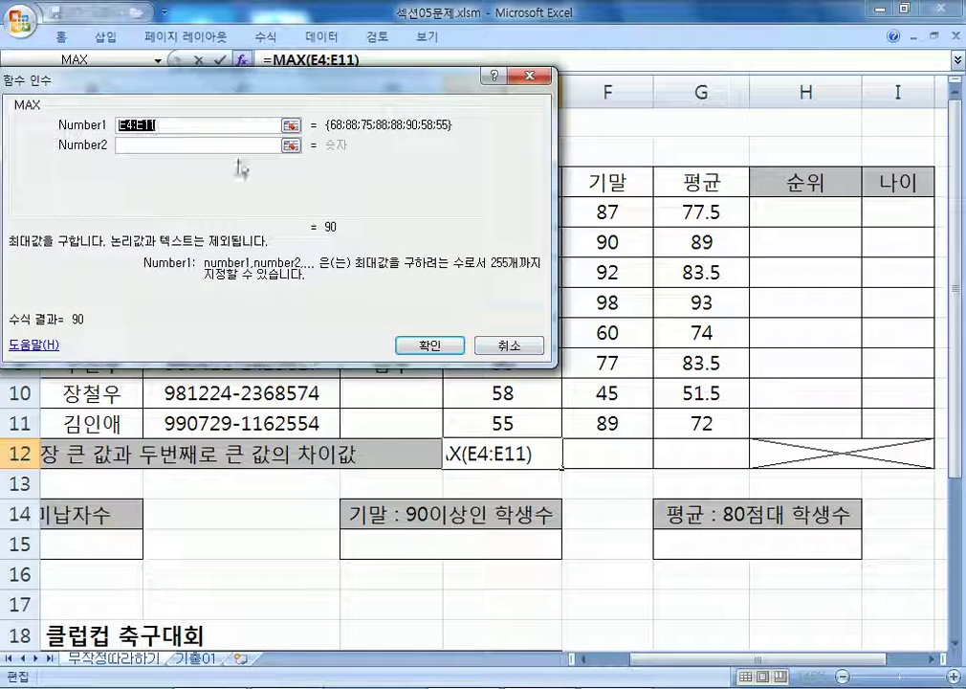
{"action": "left_click_drag", "start_coordinate": [244, 75], "coordinate": [352, 130]}
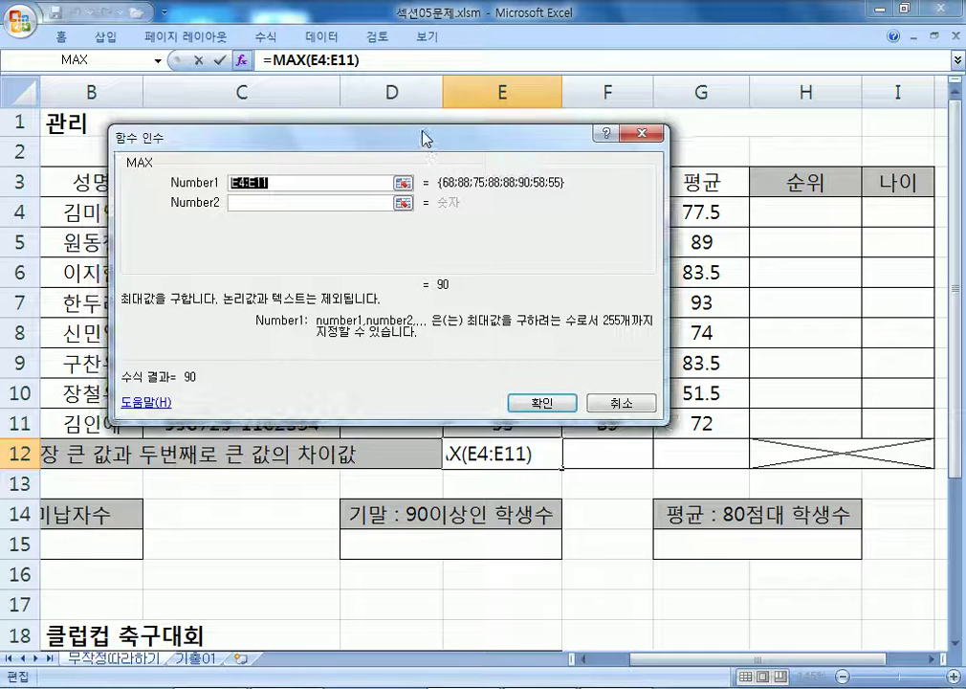
{"action": "left_click", "coordinate": [397, 59]}
{"action": "type", "text": "-"}
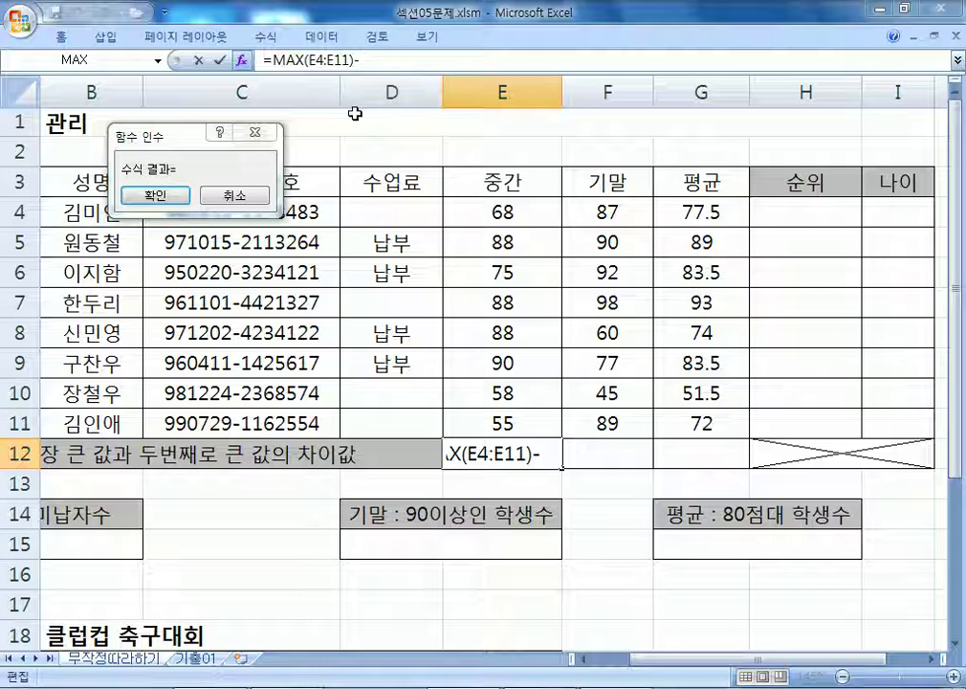
{"action": "key", "text": "Escape"}
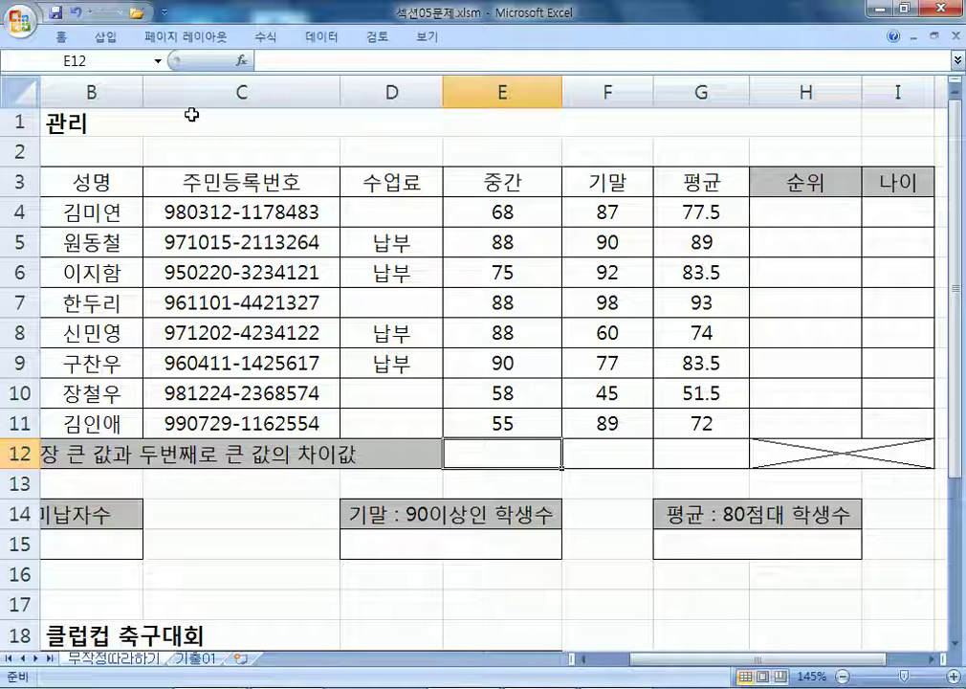
{"action": "type", "text": "=MA"}
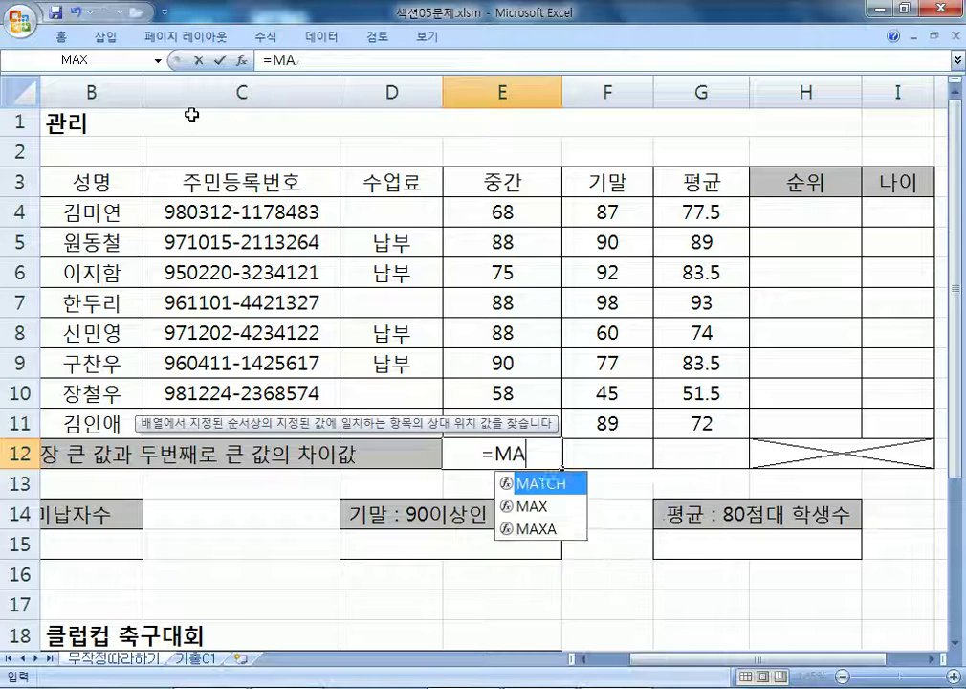
{"action": "type", "text": "X("}
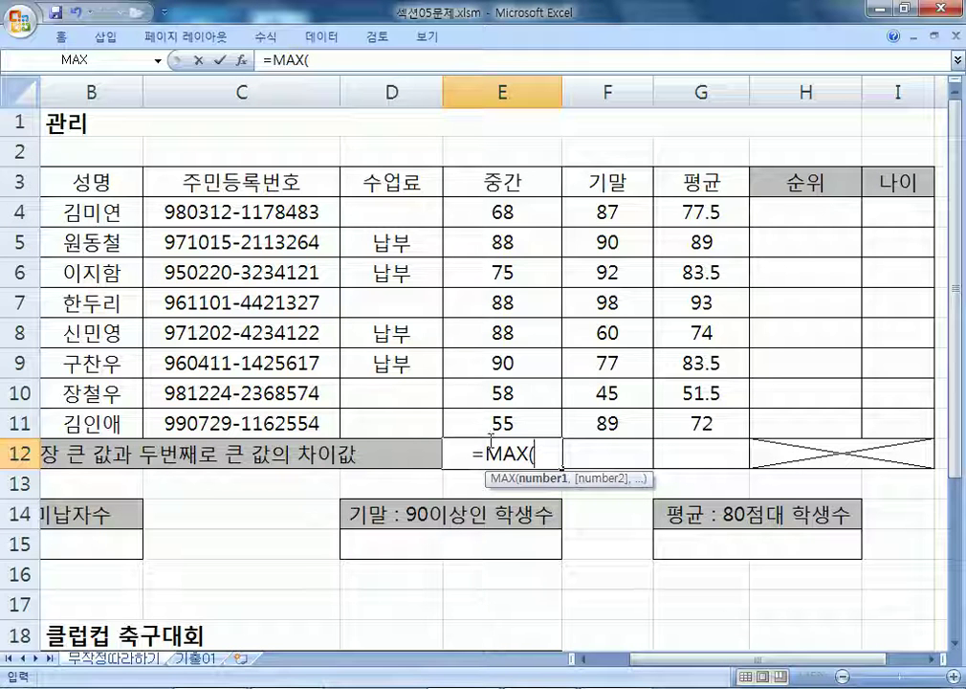
{"action": "left_click", "coordinate": [241, 59]}
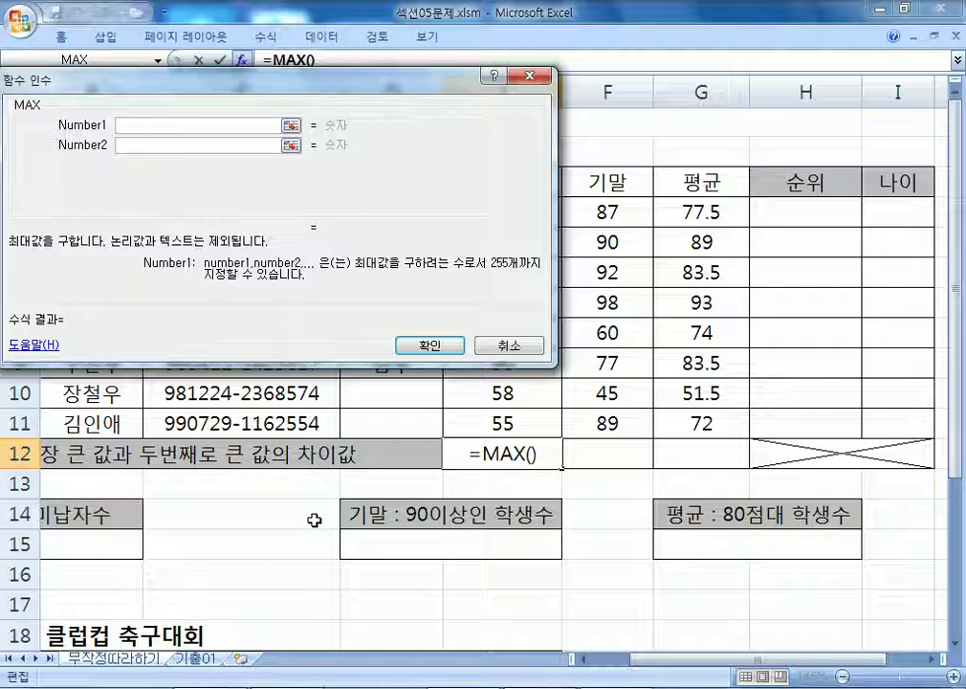
{"action": "left_click", "coordinate": [510, 347]}
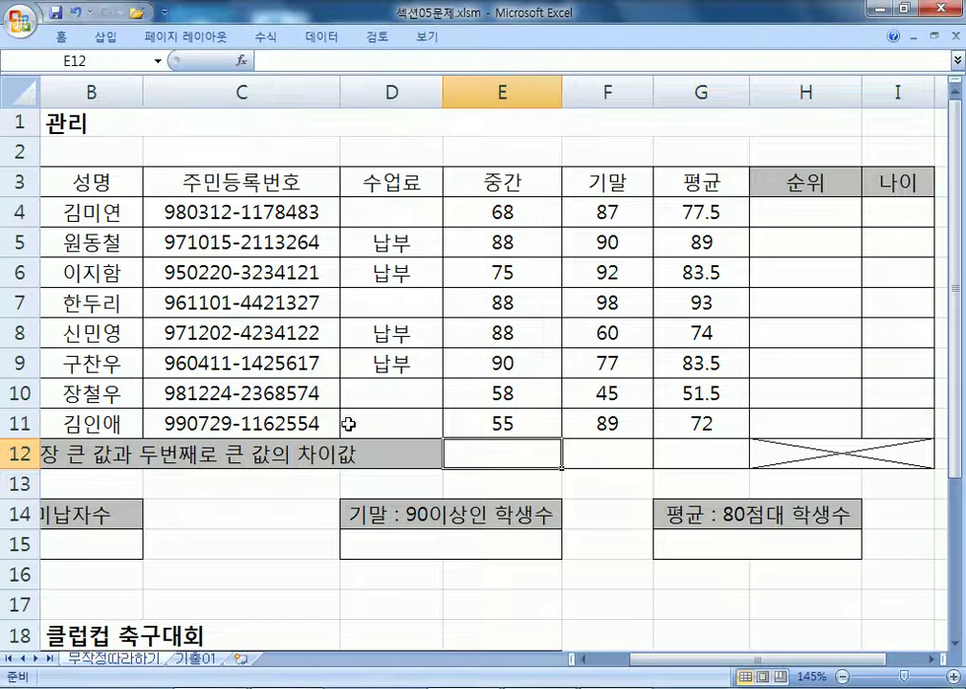
{"action": "left_click", "coordinate": [241, 59]}
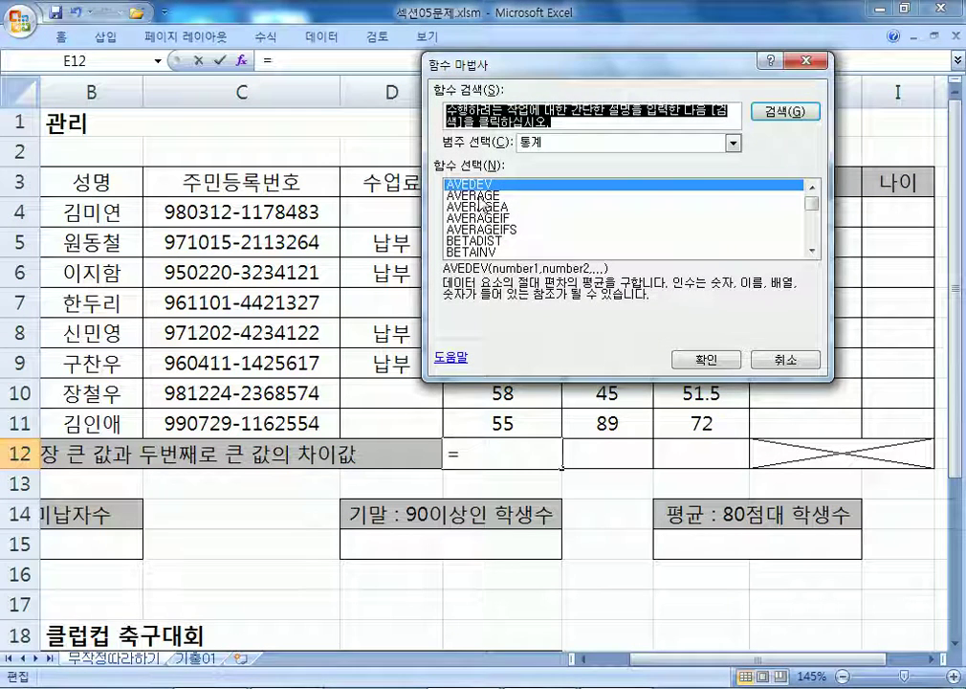
{"action": "key", "text": "Escape"}
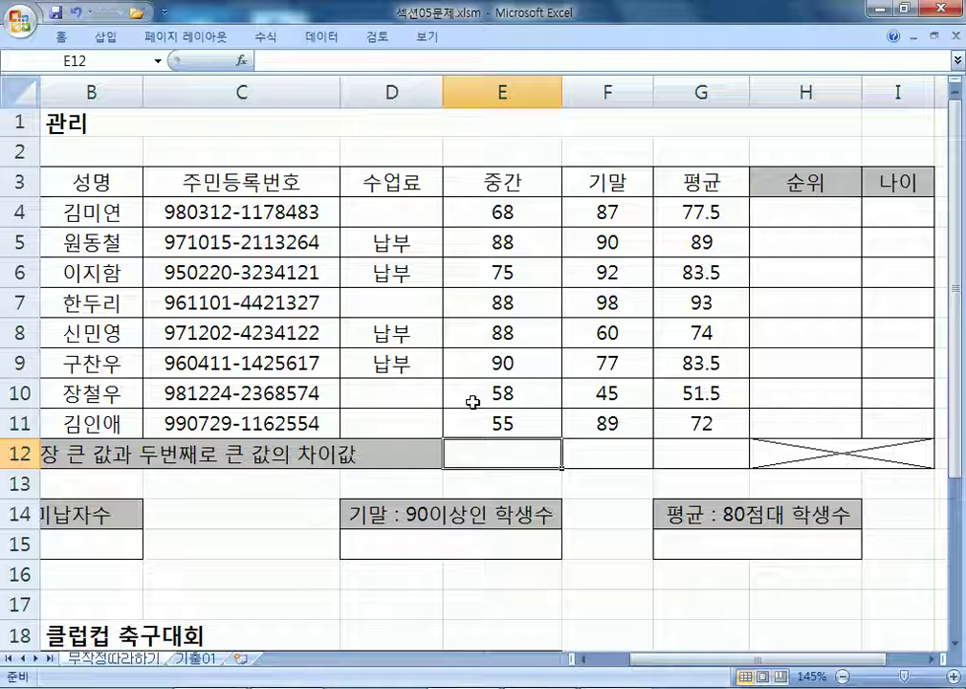
{"action": "type", "text": "=MAX"}
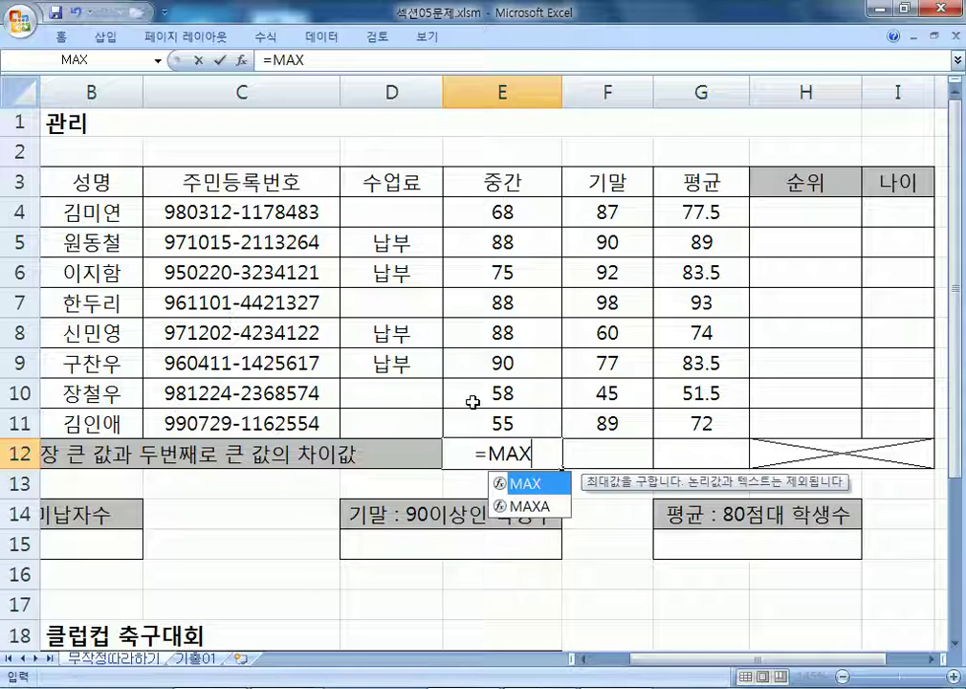
{"action": "type", "text": "("}
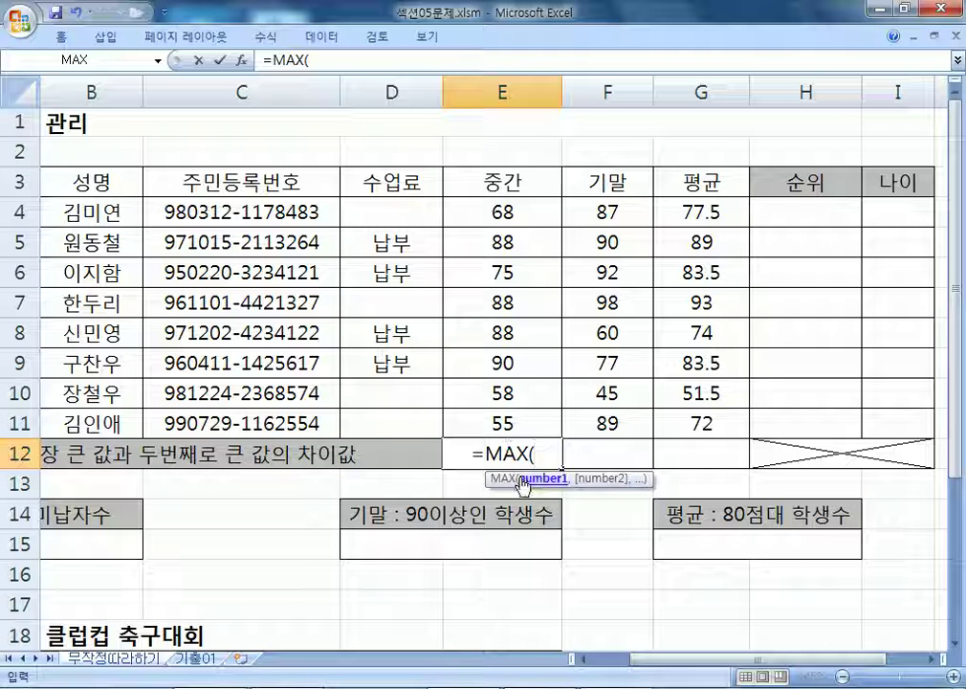
{"action": "left_click", "coordinate": [242, 60]}
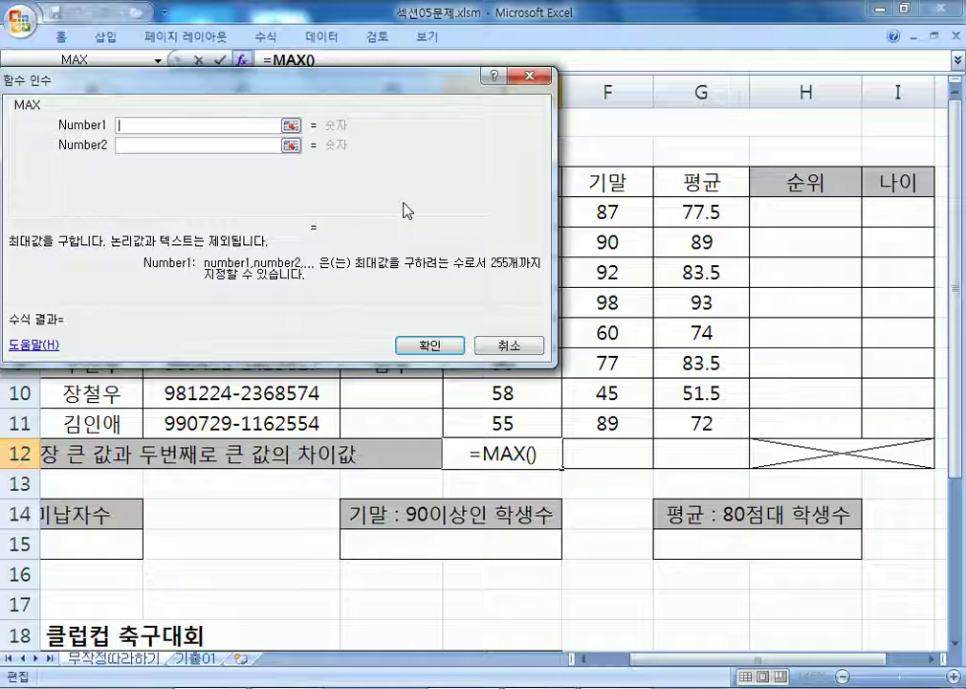
{"action": "left_click", "coordinate": [509, 344]}
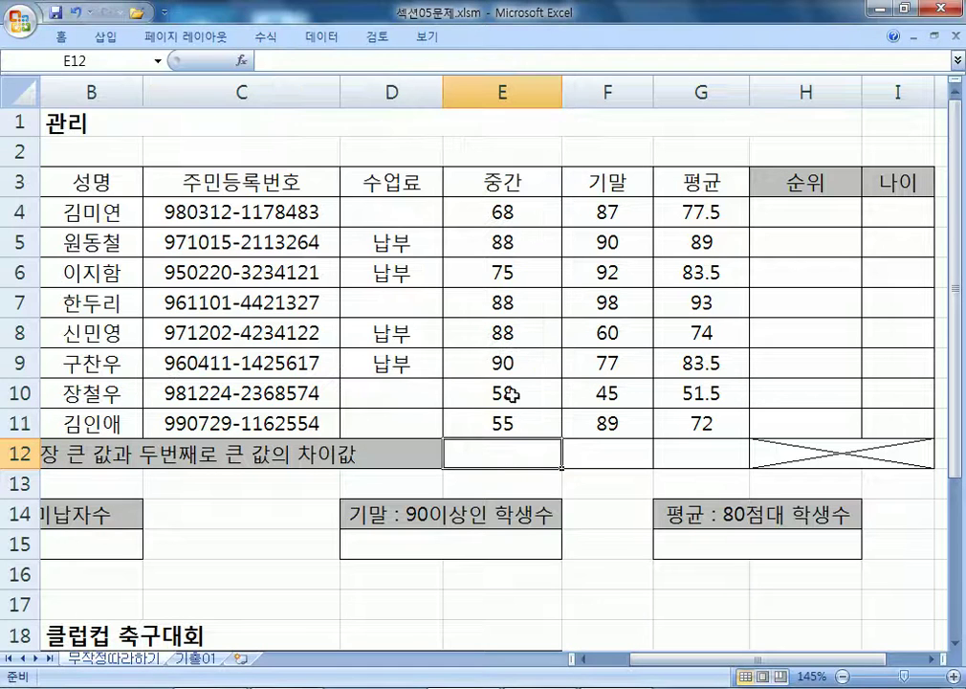
Write the formula =MAX(E4:E11)-LARGE(E4:E11,2) in cell E12 for the difference between the two highest midterm scores
{"action": "double_click", "coordinate": [498, 448]}
{"action": "type", "text": "=MAX"}
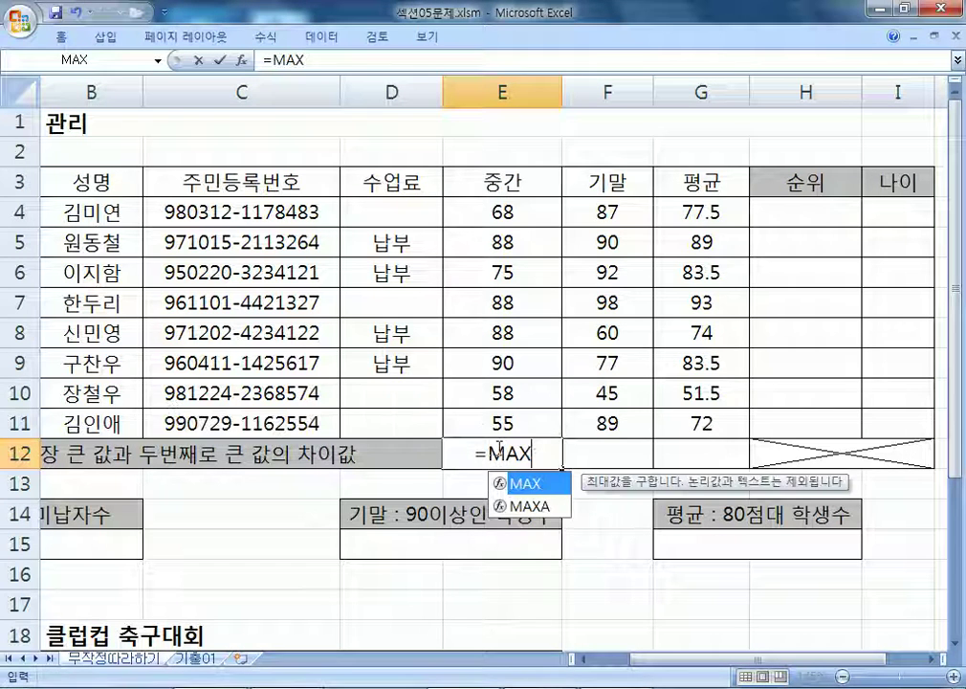
{"action": "type", "text": "("}
{"action": "left_click_drag", "start_coordinate": [504, 211], "coordinate": [501, 413]}
{"action": "type", "text": ")"}
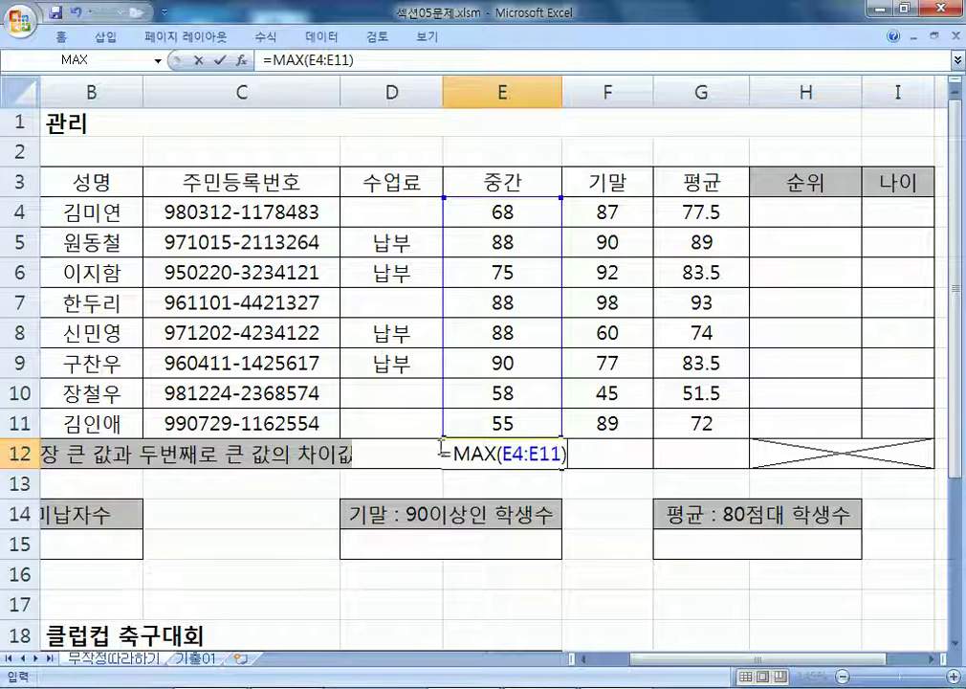
{"action": "type", "text": "-"}
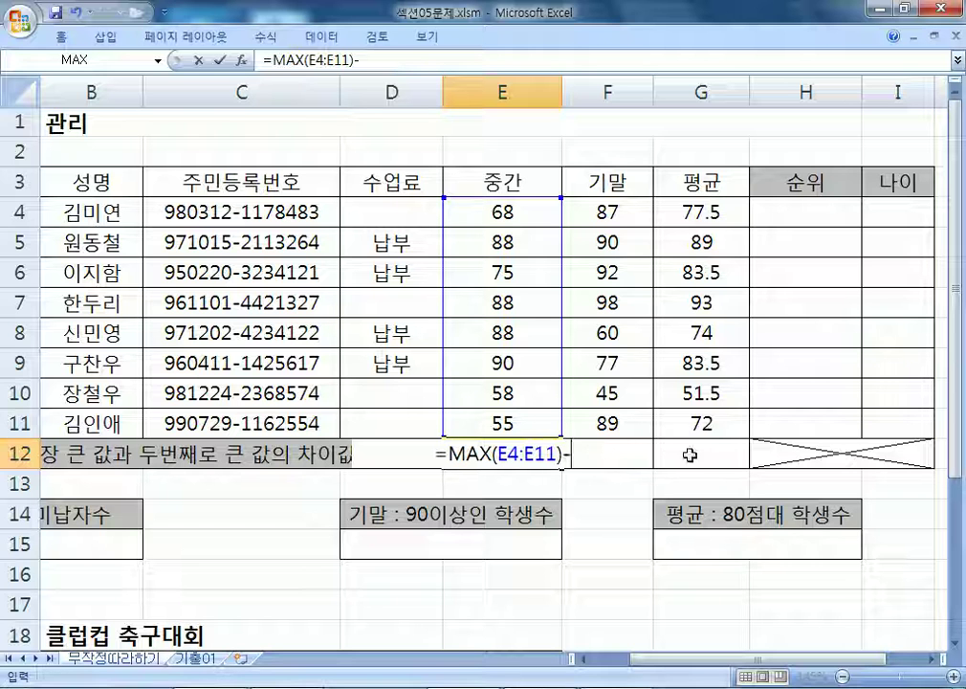
{"action": "type", "text": "LARGE"}
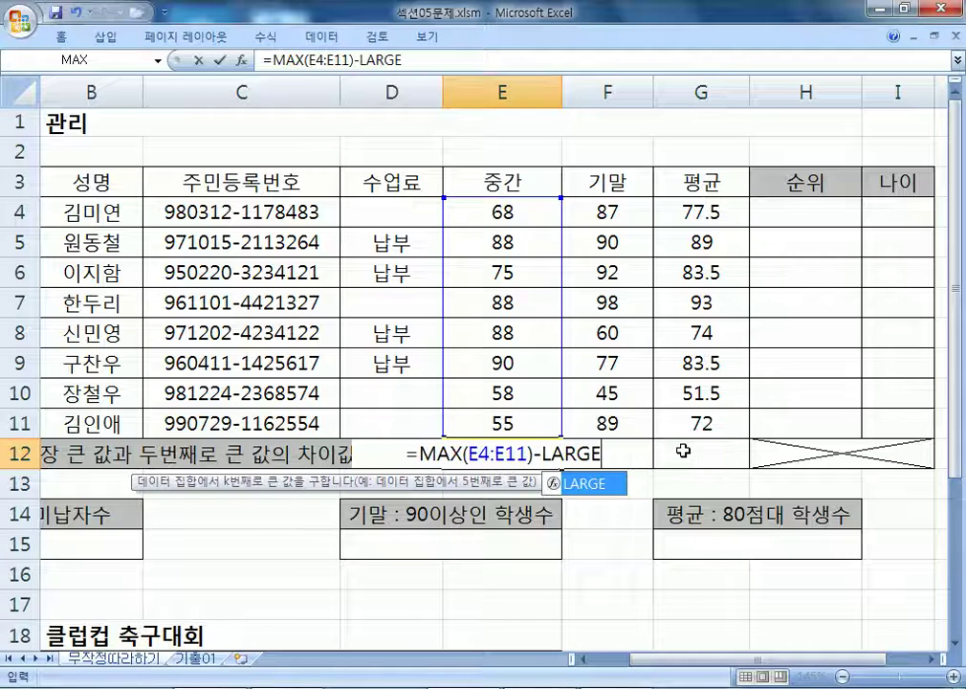
{"action": "type", "text": "("}
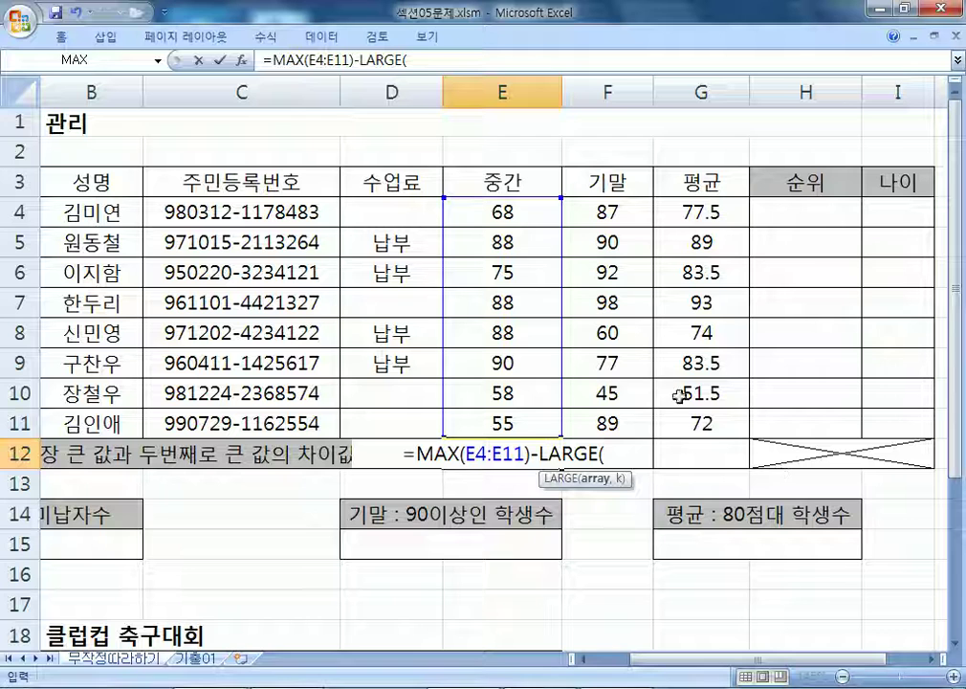
{"action": "left_click_drag", "start_coordinate": [527, 214], "coordinate": [520, 412]}
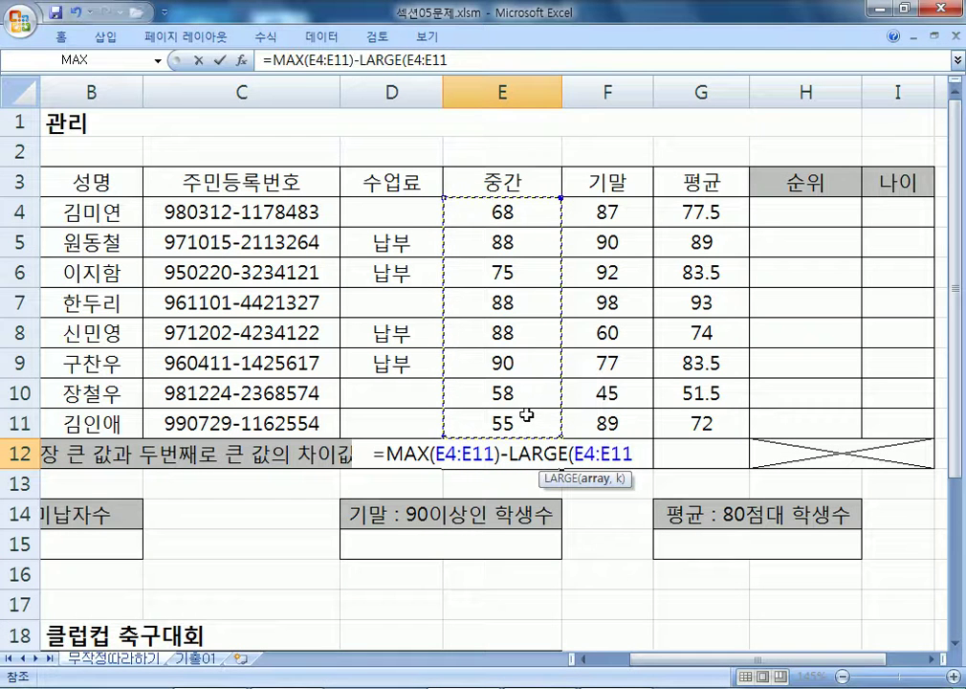
{"action": "type", "text": ",2)"}
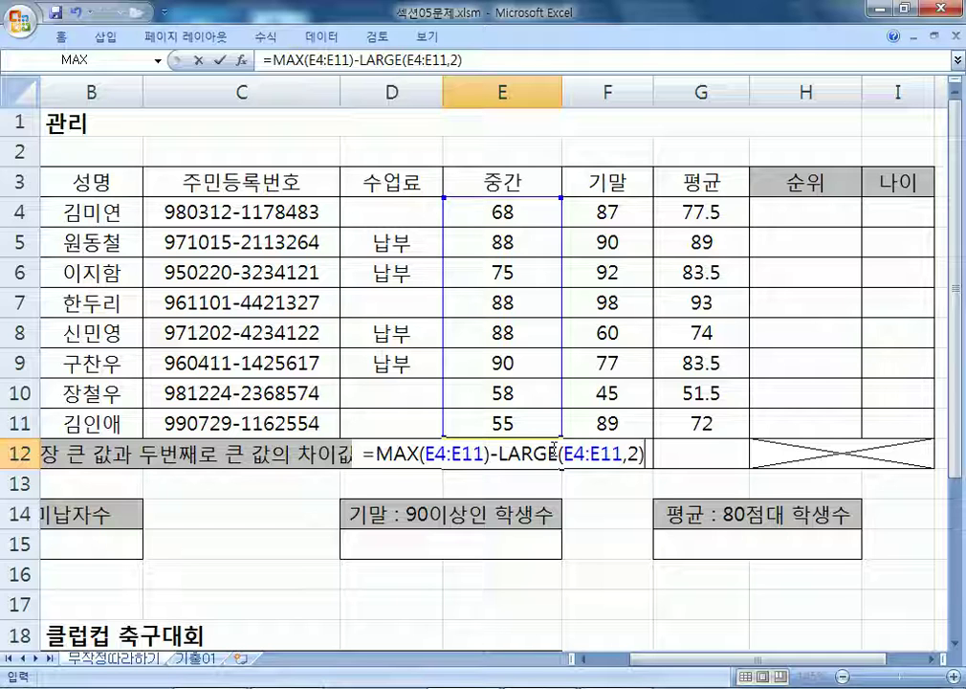
Switch to Notepad and review the combined MAX and LARGE formula line
{"action": "key", "text": "alt+Tab"}
{"action": "left_click_drag", "start_coordinate": [544, 395], "coordinate": [8, 387]}
{"action": "left_click", "coordinate": [69, 433]}
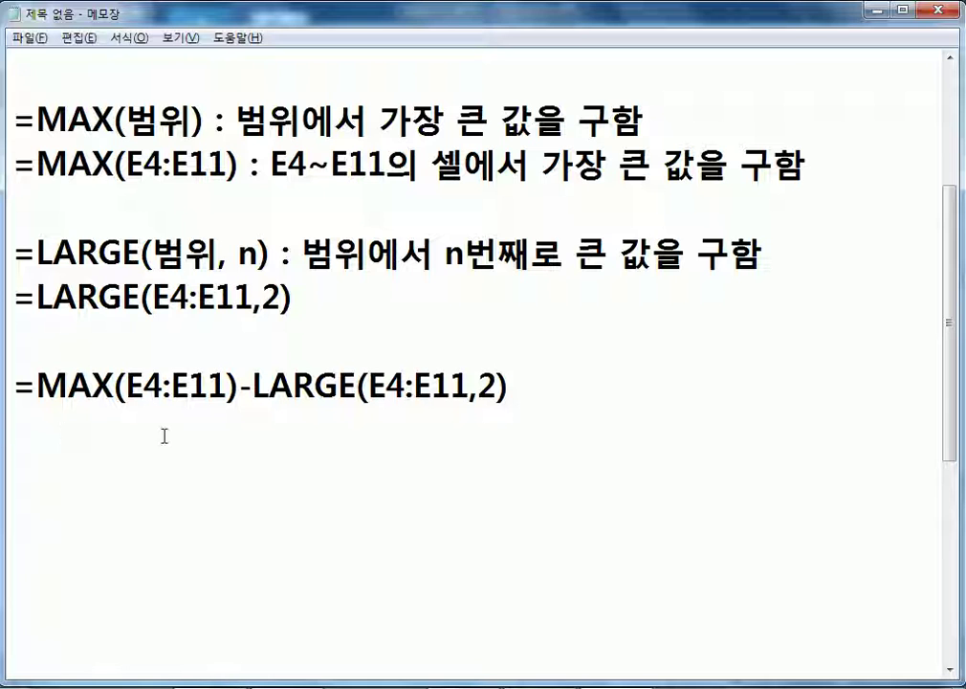
{"action": "left_click", "coordinate": [478, 387]}
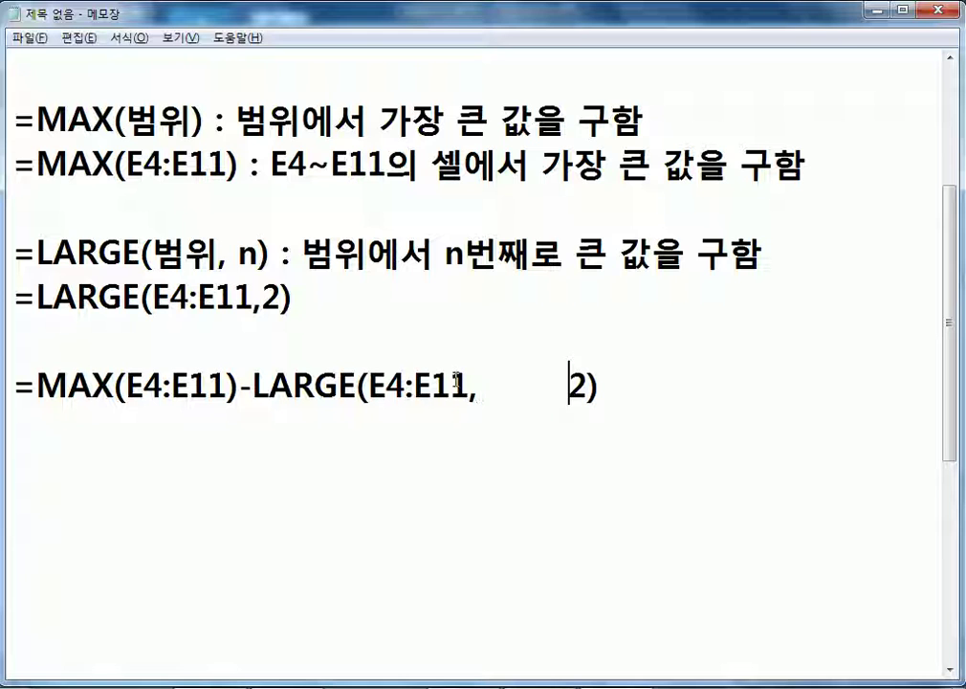
{"action": "left_click_drag", "start_coordinate": [480, 388], "coordinate": [569, 387]}
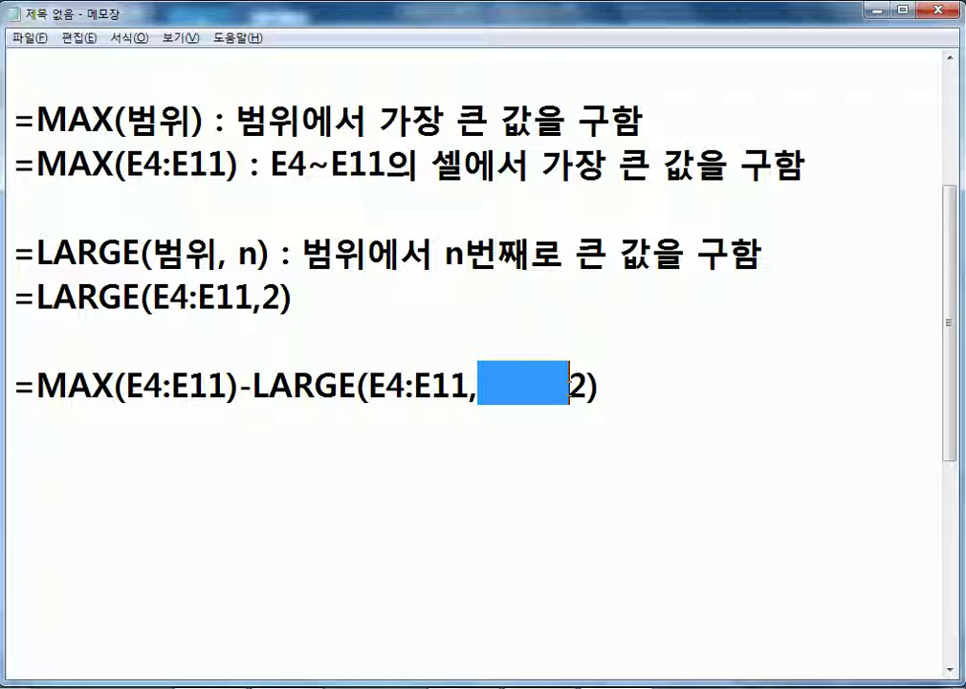
{"action": "key", "text": "BackSpace"}
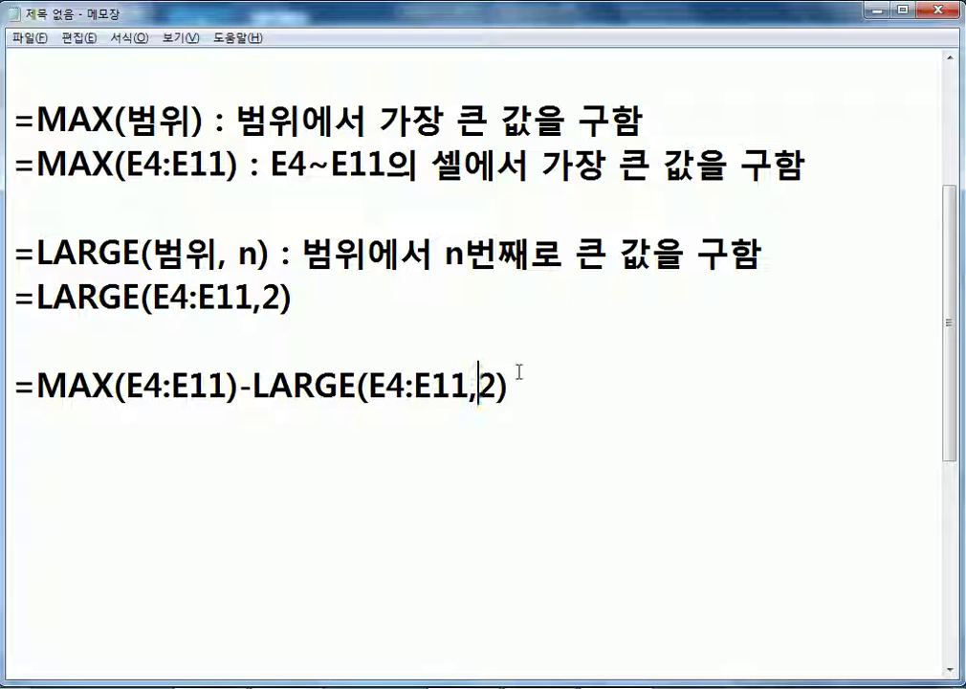
Add spaces around the minus sign and after the comma so the combined note reads =MAX(E4:E11) - LARGE(E4:E11, 2)
{"action": "left_click_drag", "start_coordinate": [227, 254], "coordinate": [239, 254]}
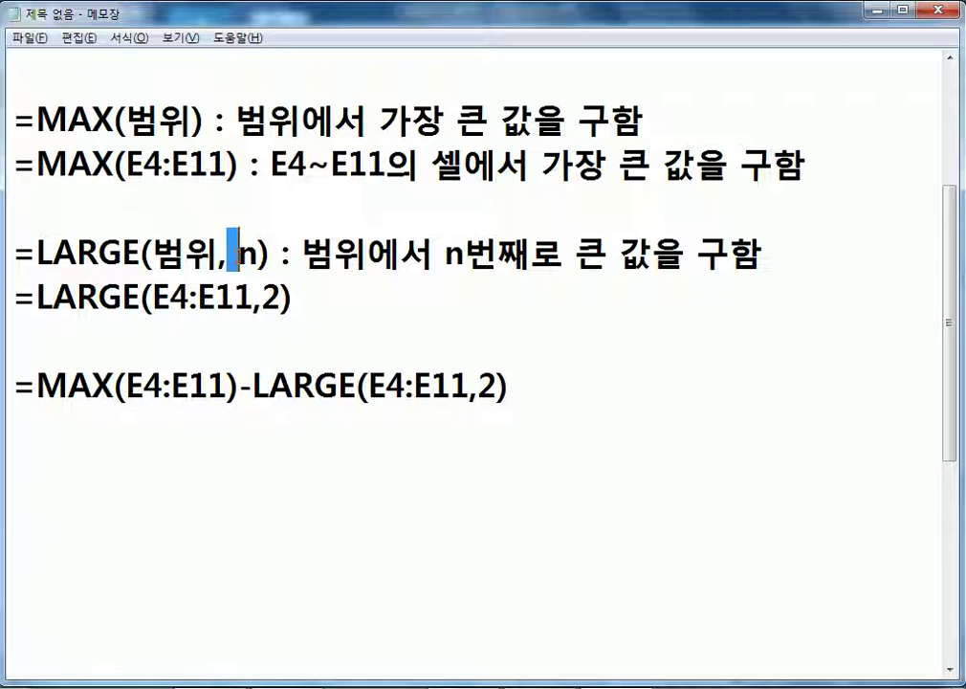
{"action": "left_click", "coordinate": [487, 386]}
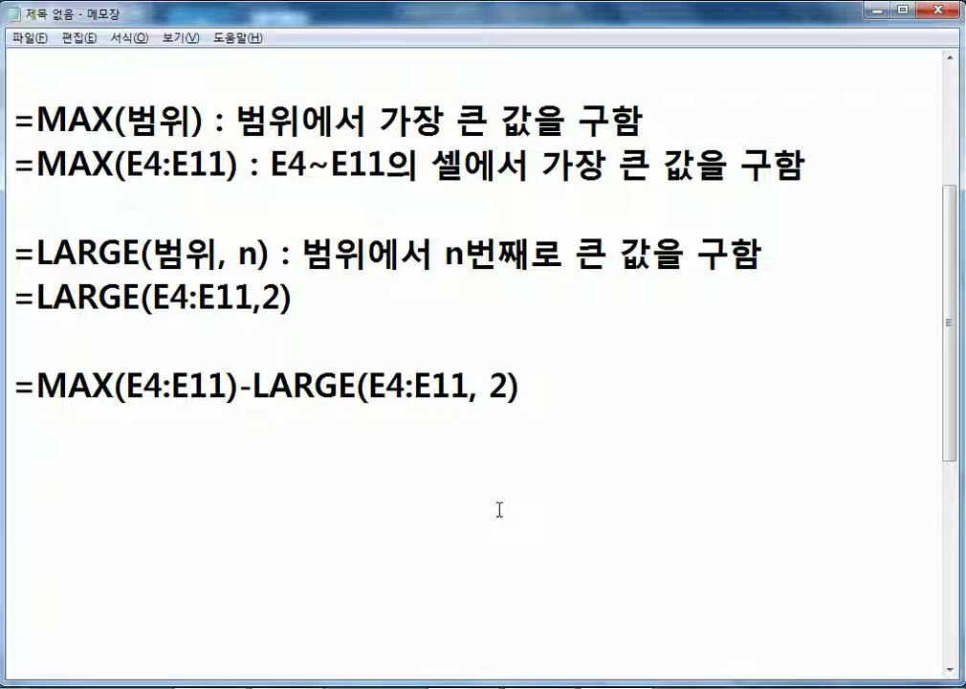
{"action": "left_click", "coordinate": [240, 387]}
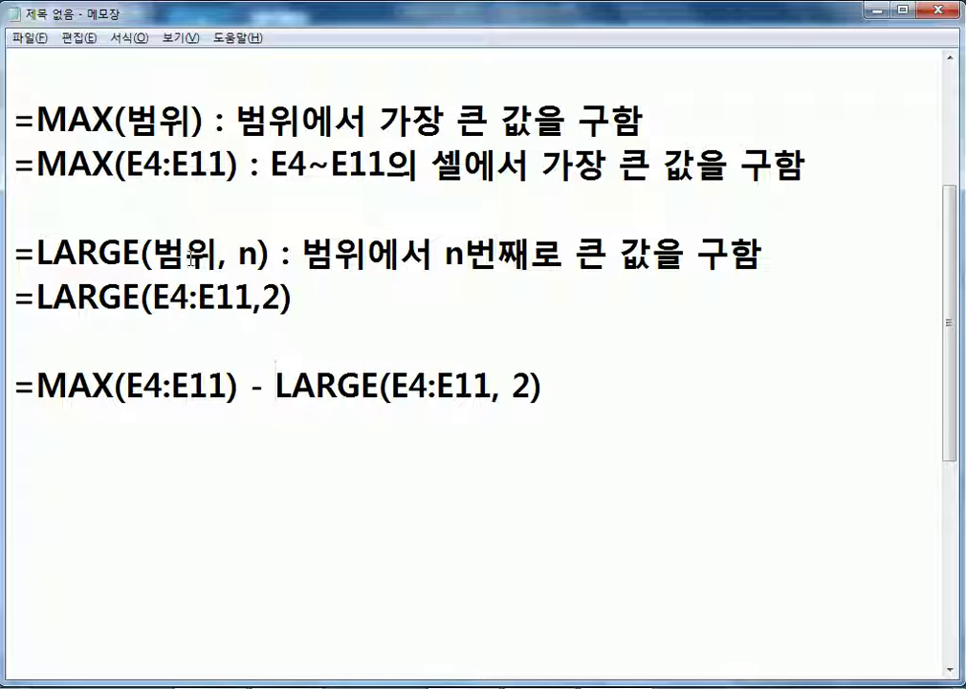
Insert a space after the comma in the standalone LARGE example so it reads =LARGE(E4:E11, 2)
{"action": "scroll", "coordinate": [186, 239], "scroll_direction": "up", "scroll_amount": 2}
{"action": "scroll", "coordinate": [359, 218], "scroll_direction": "down", "scroll_amount": 2}
{"action": "left_click", "coordinate": [231, 258]}
{"action": "left_click_drag", "start_coordinate": [231, 257], "coordinate": [240, 258]}
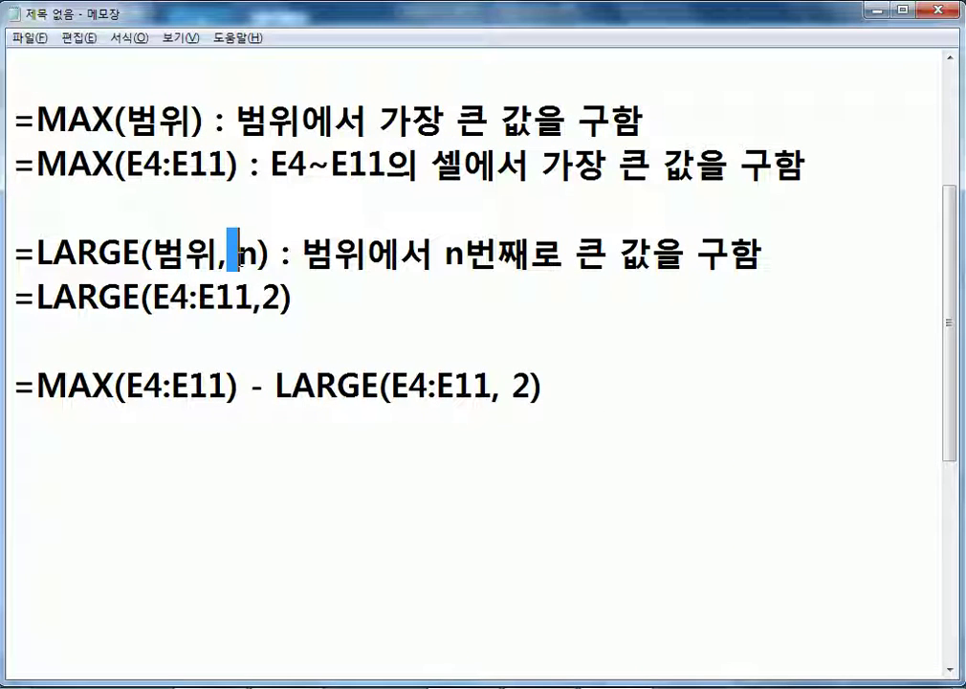
{"action": "left_click", "coordinate": [265, 297]}
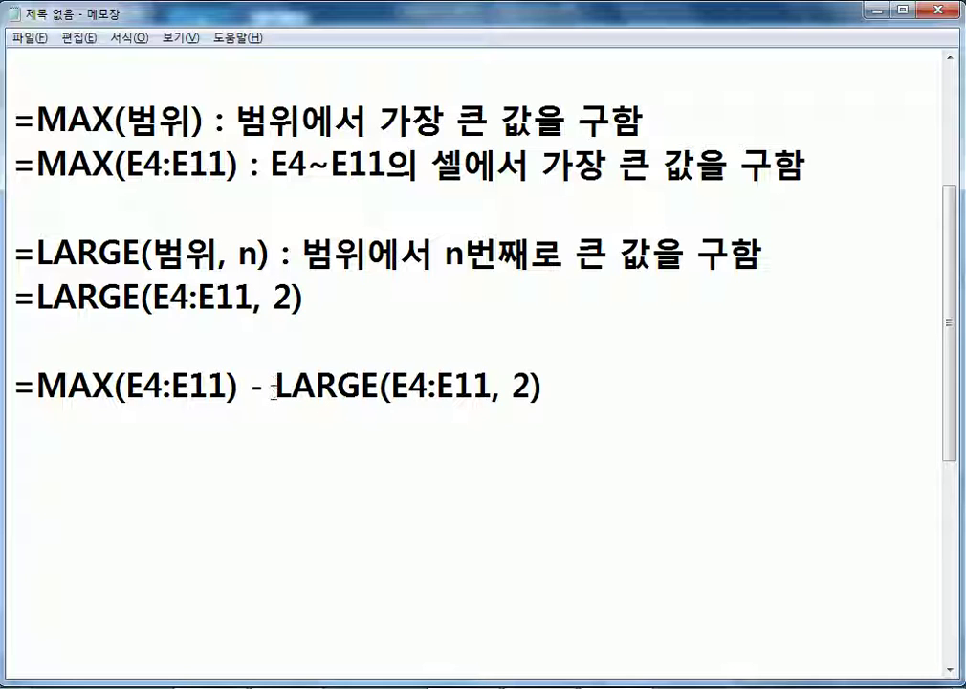
Begin a function list below the combined formula in the notes with "* AVERAGE(평균),"
{"action": "left_click", "coordinate": [214, 430]}
{"action": "scroll", "coordinate": [198, 460], "scroll_direction": "down", "scroll_amount": 1}
{"action": "left_click", "coordinate": [131, 335]}
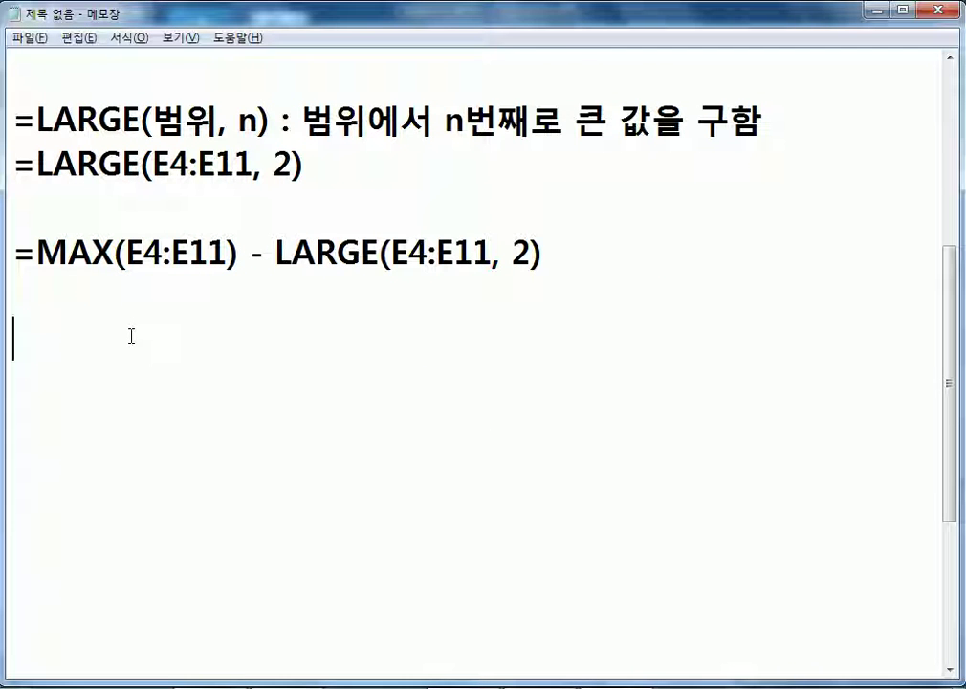
{"action": "type", "text": "* ㅁ"}
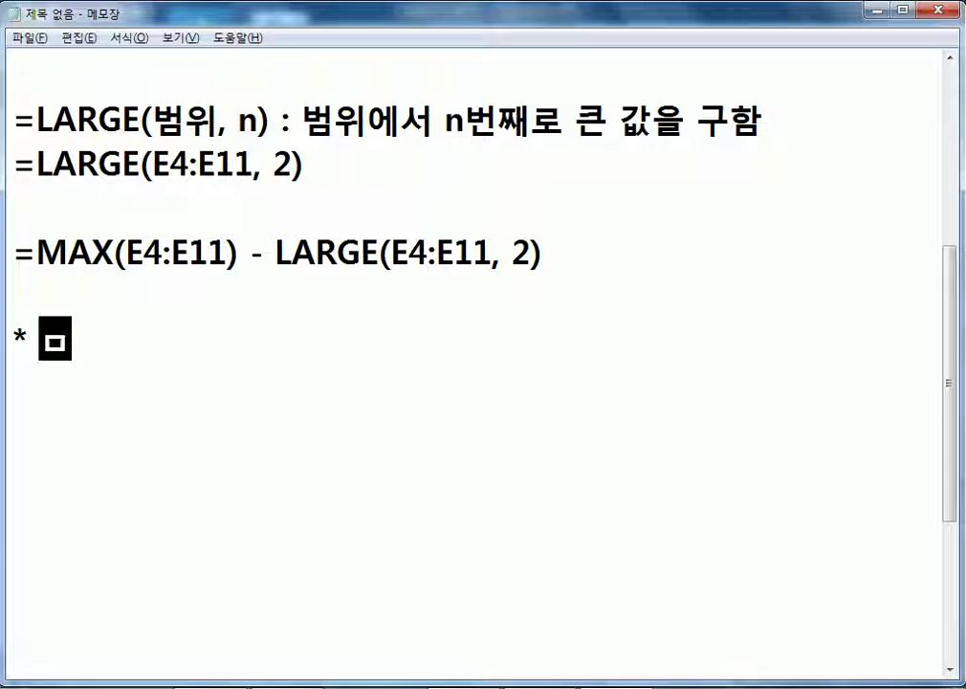
{"action": "key", "text": "BackSpace"}
{"action": "type", "text": "AVERAG"}
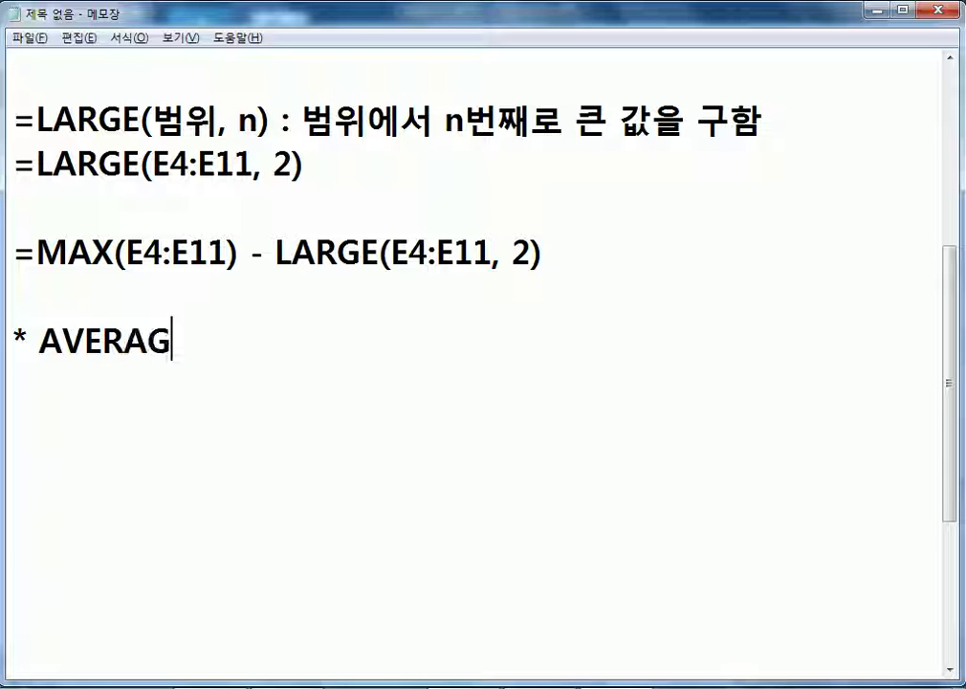
{"action": "type", "text": "E(평균),"}
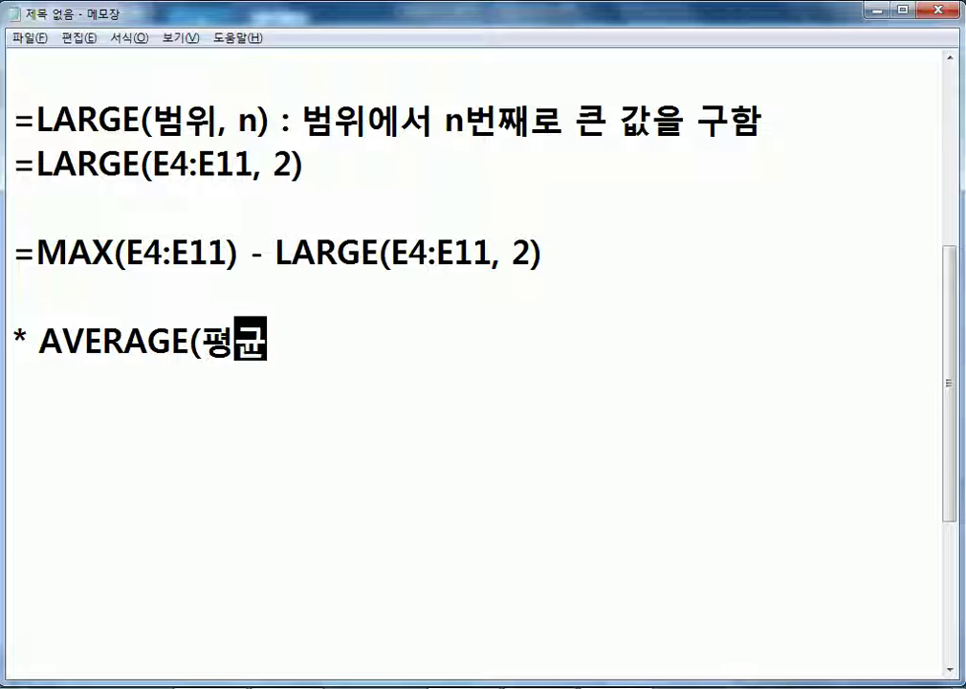
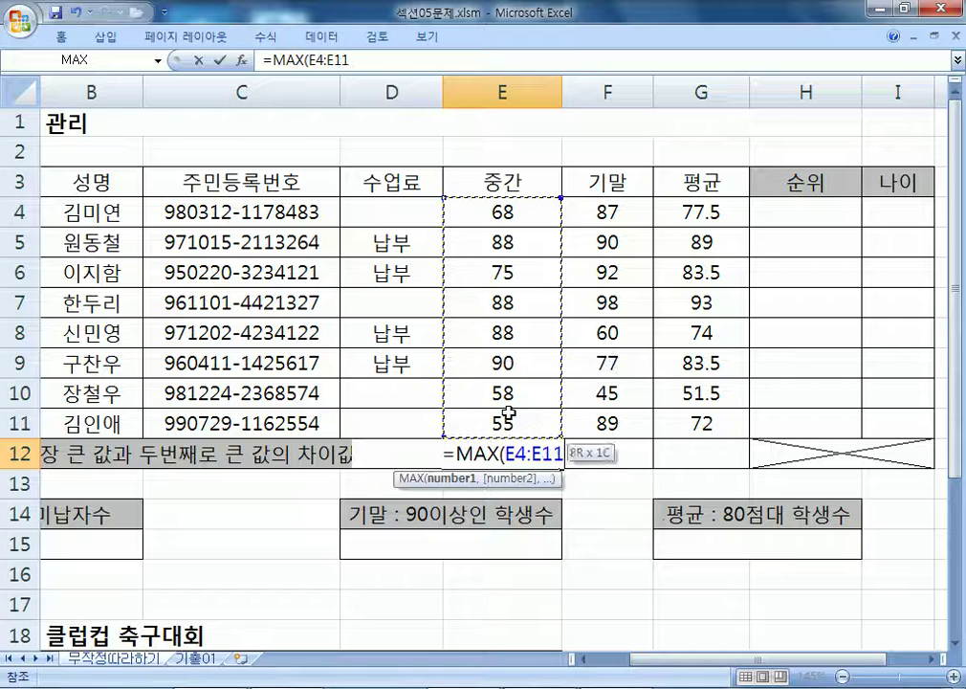
Complete the Excel formula in cell E12 as =MAX(E4:E11)-LARGE(E4:E11,2)
{"action": "type", "text": ")-"}
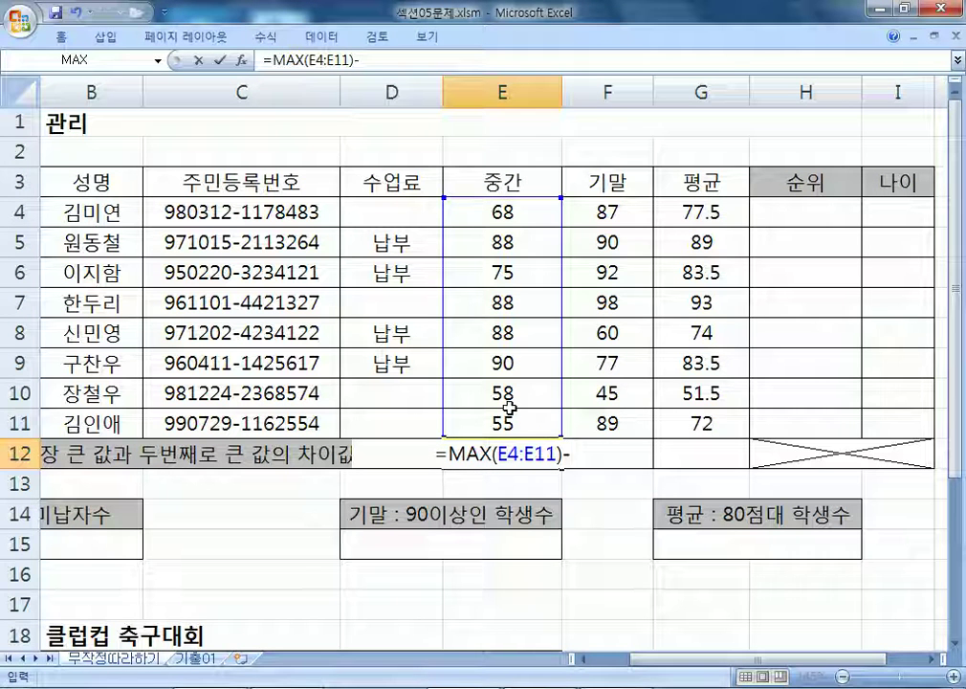
{"action": "type", "text": "LARGE("}
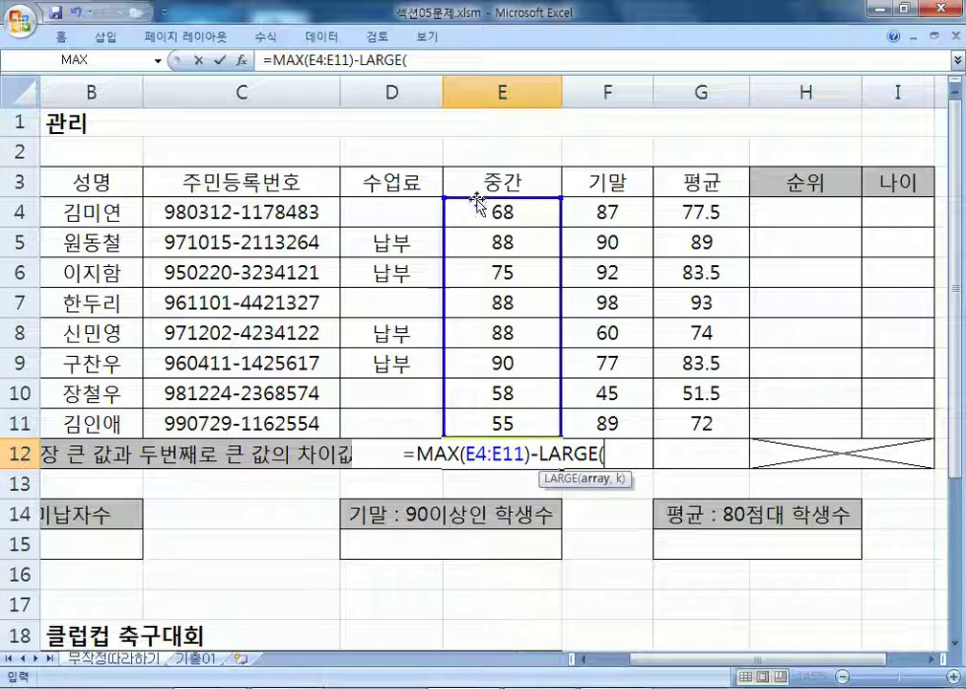
{"action": "left_click_drag", "start_coordinate": [474, 207], "coordinate": [482, 417]}
{"action": "type", "text": ",2)"}
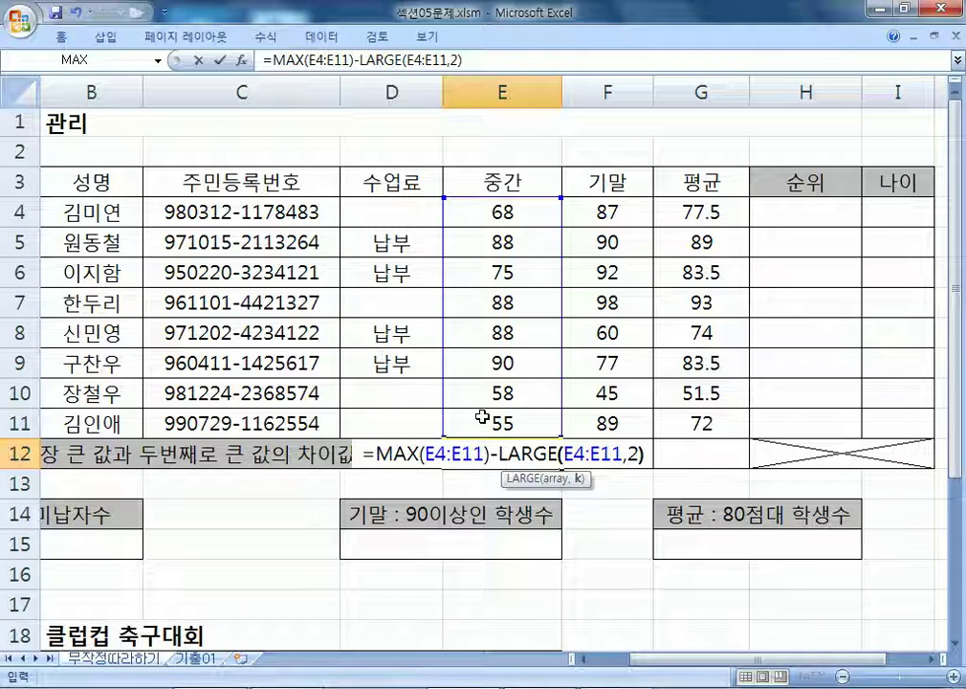
{"action": "key", "text": "Return"}
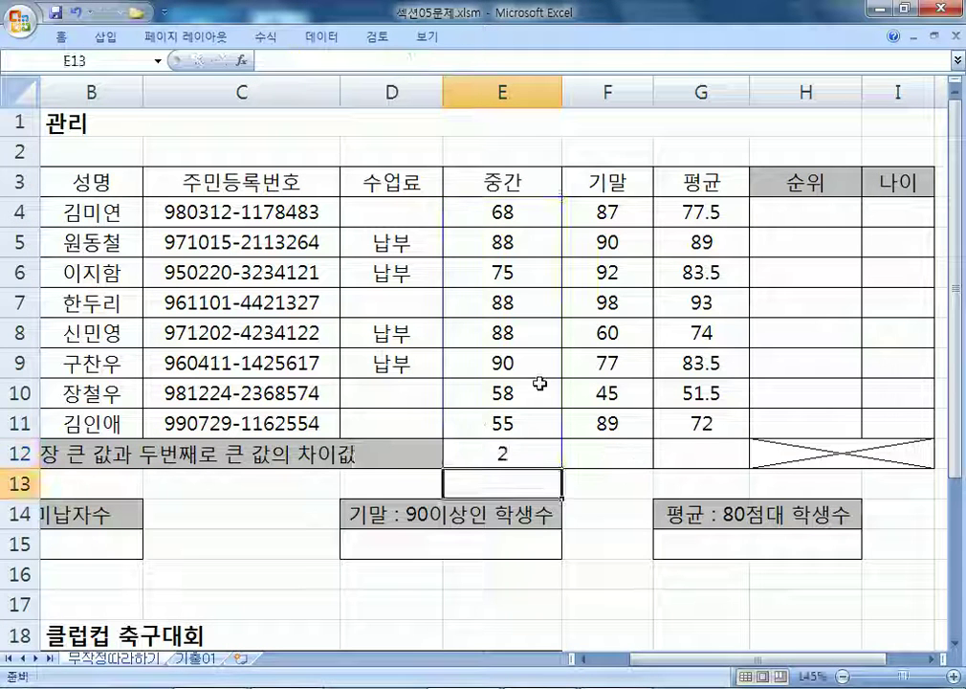
Fill the difference formula from E12 across to F12 and G12 for the final exam and average columns
{"action": "left_click", "coordinate": [599, 444]}
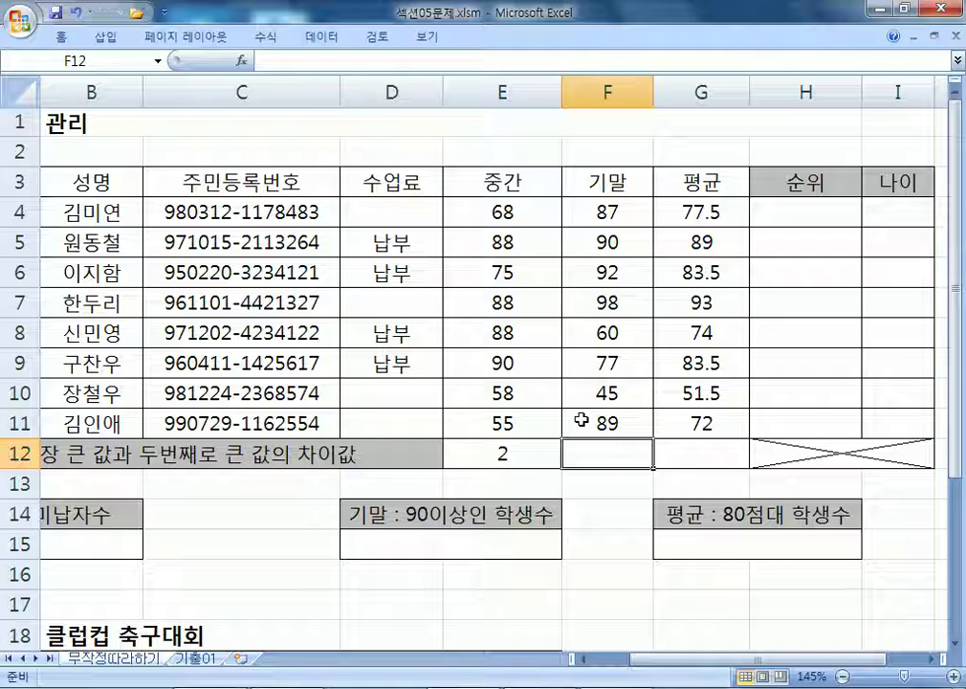
{"action": "left_click_drag", "start_coordinate": [510, 187], "coordinate": [670, 425]}
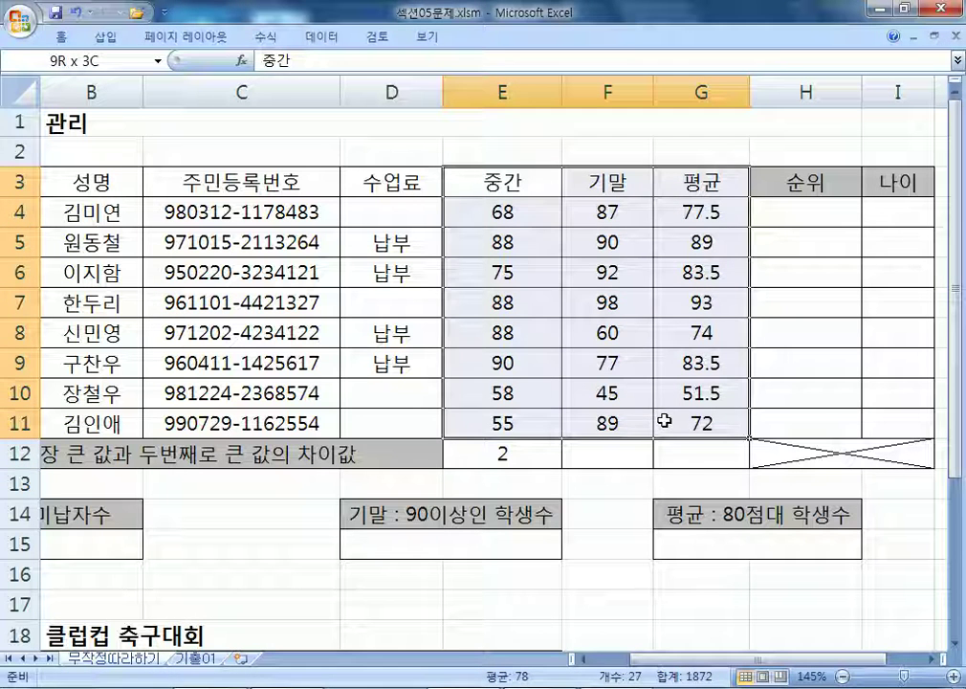
{"action": "left_click", "coordinate": [587, 446]}
{"action": "left_click", "coordinate": [698, 462]}
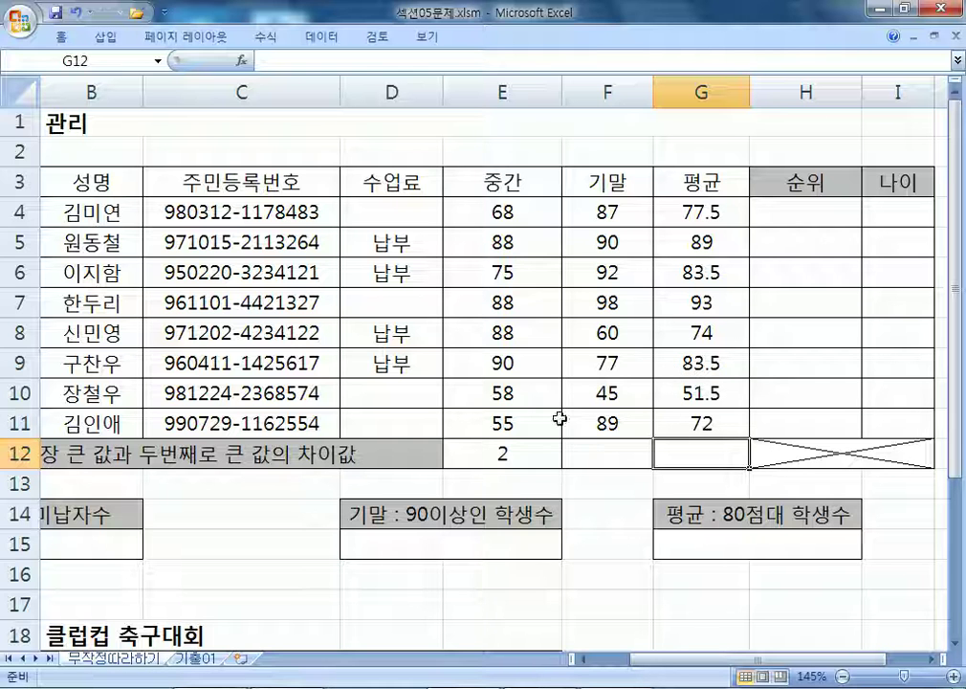
{"action": "left_click", "coordinate": [523, 455]}
{"action": "scroll", "coordinate": [573, 383], "scroll_direction": "down", "scroll_amount": 2}
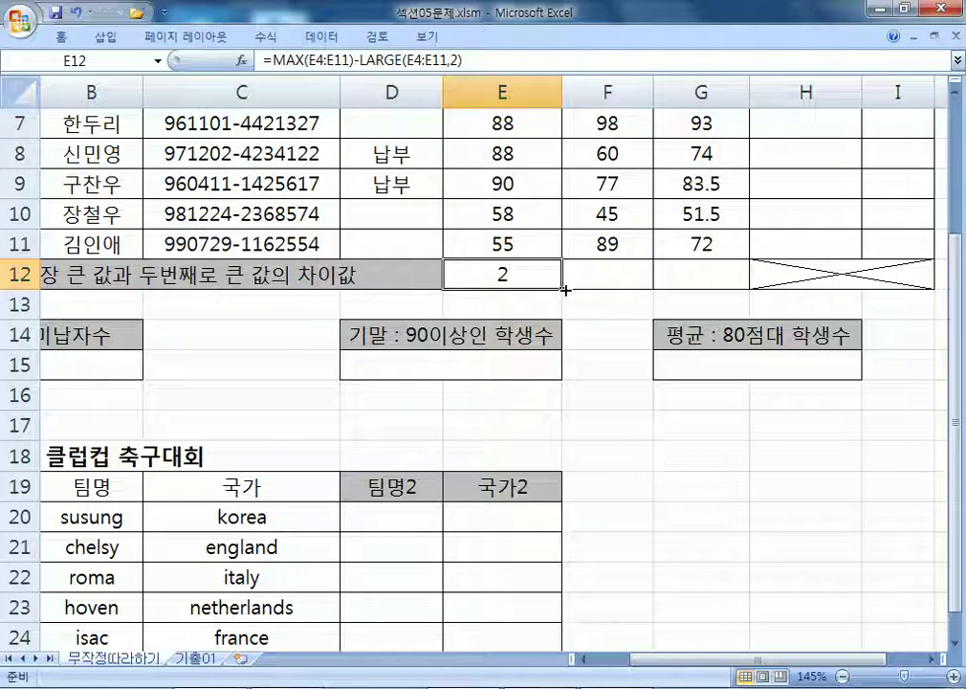
{"action": "scroll", "coordinate": [622, 344], "scroll_direction": "down", "scroll_amount": 3}
{"action": "left_click", "coordinate": [703, 334]}
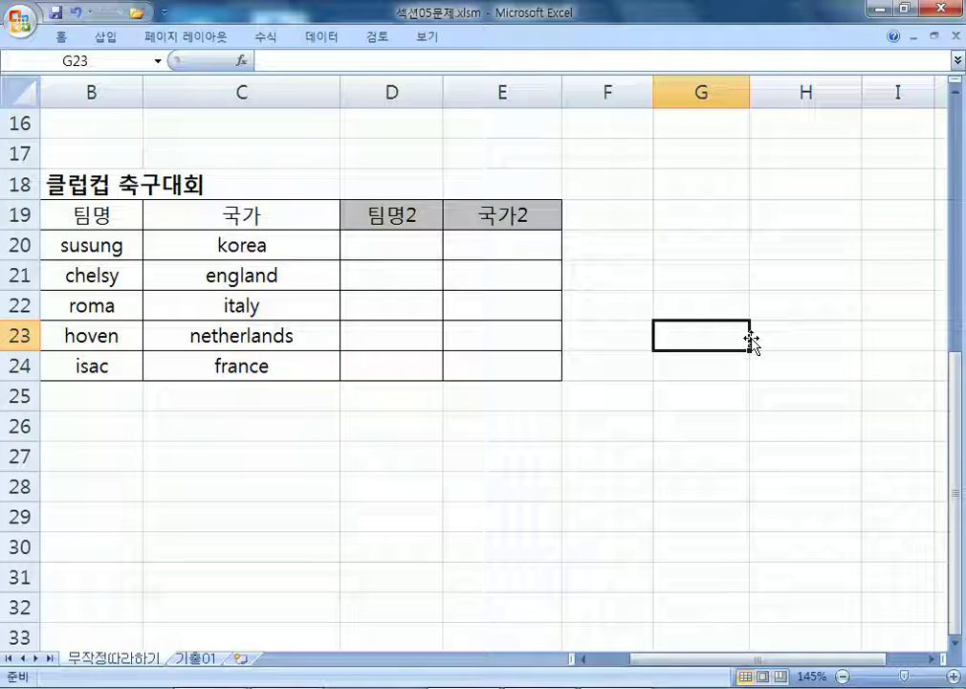
{"action": "scroll", "coordinate": [751, 342], "scroll_direction": "up", "scroll_amount": 3}
{"action": "left_click", "coordinate": [545, 275]}
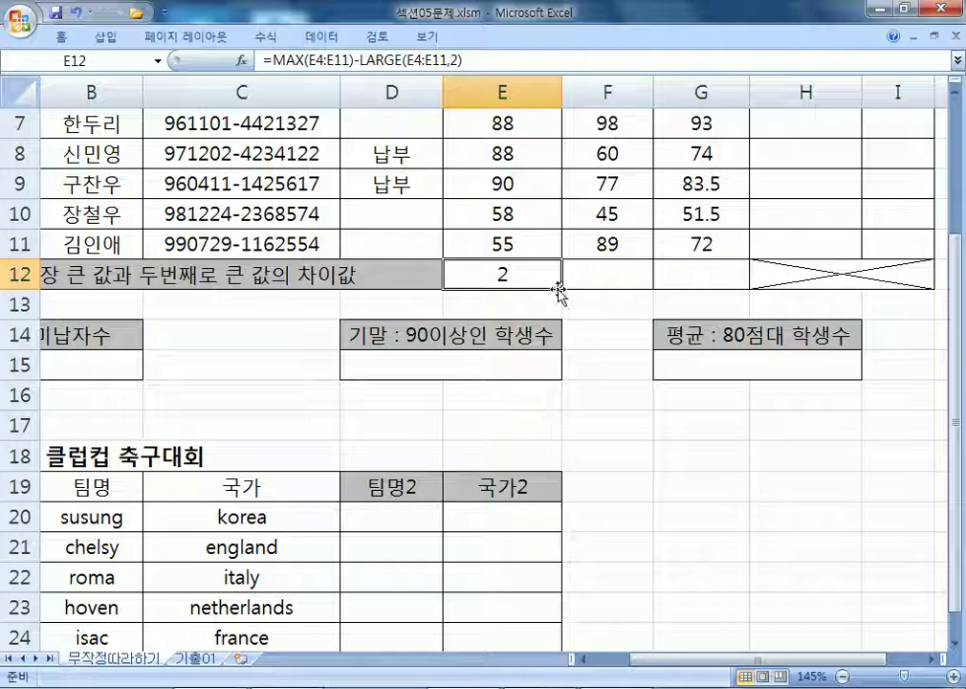
{"action": "left_click_drag", "start_coordinate": [560, 288], "coordinate": [733, 284]}
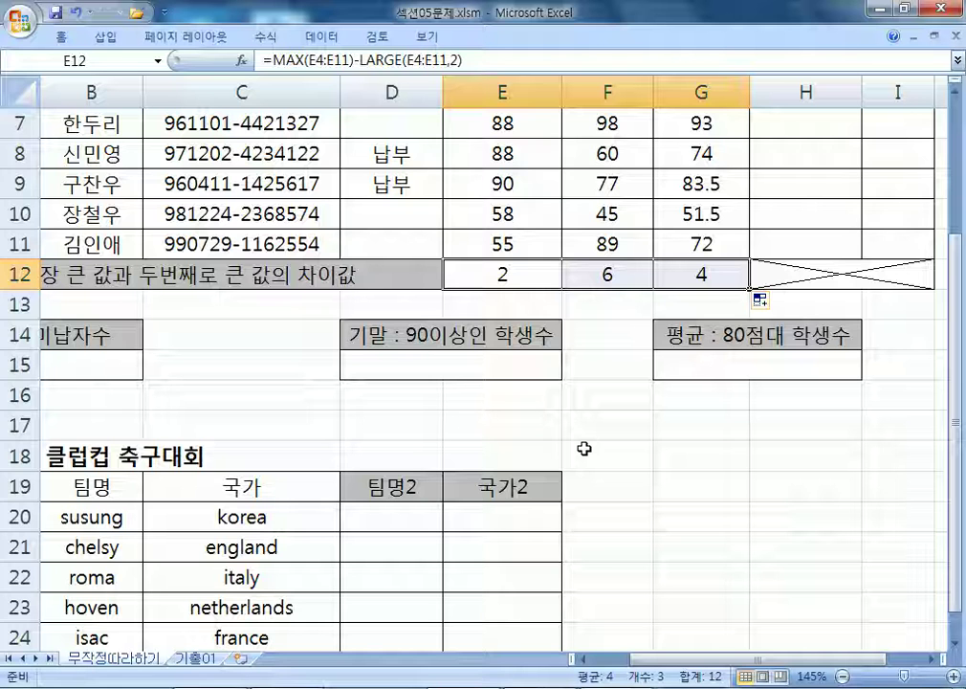
Check the column references in the copied formulas in cells F12 and G12
{"action": "scroll", "coordinate": [584, 447], "scroll_direction": "up", "scroll_amount": 2}
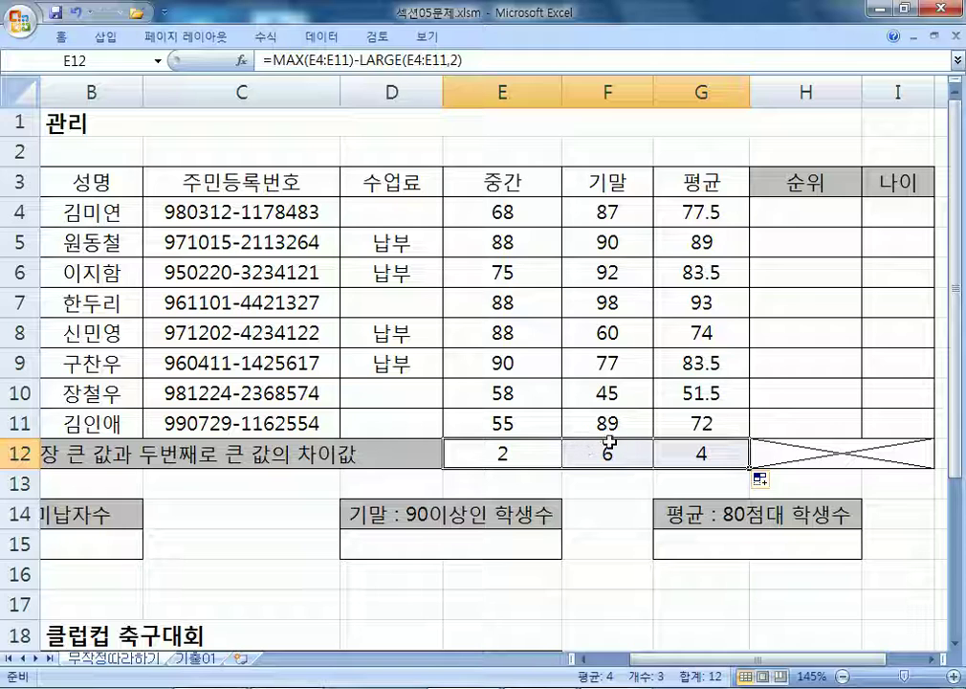
{"action": "left_click", "coordinate": [584, 447]}
{"action": "key", "text": "F2"}
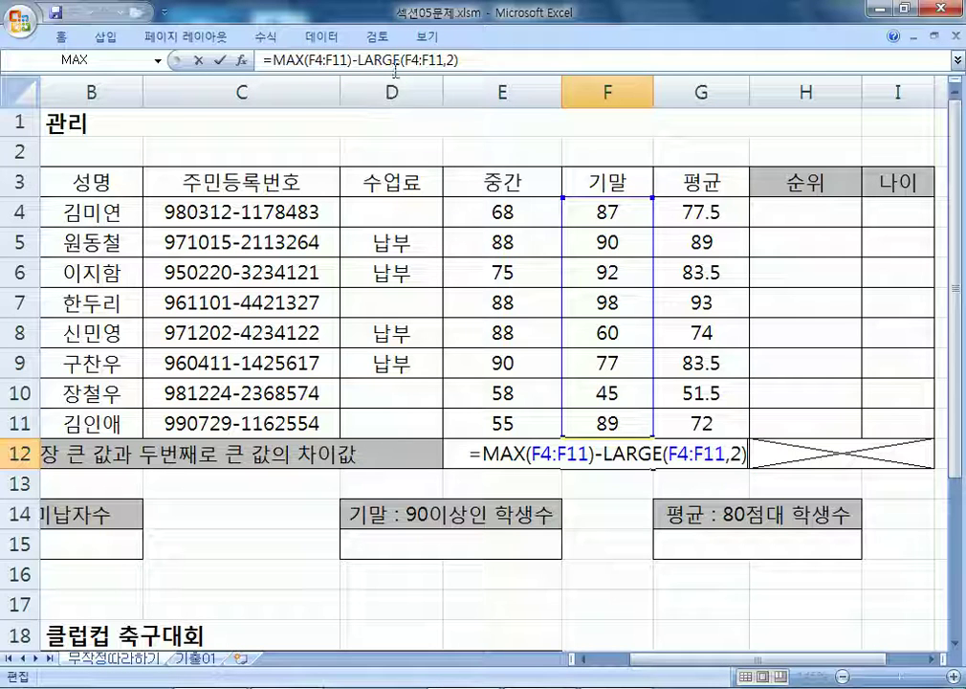
{"action": "key", "text": "Escape"}
{"action": "left_click", "coordinate": [704, 453]}
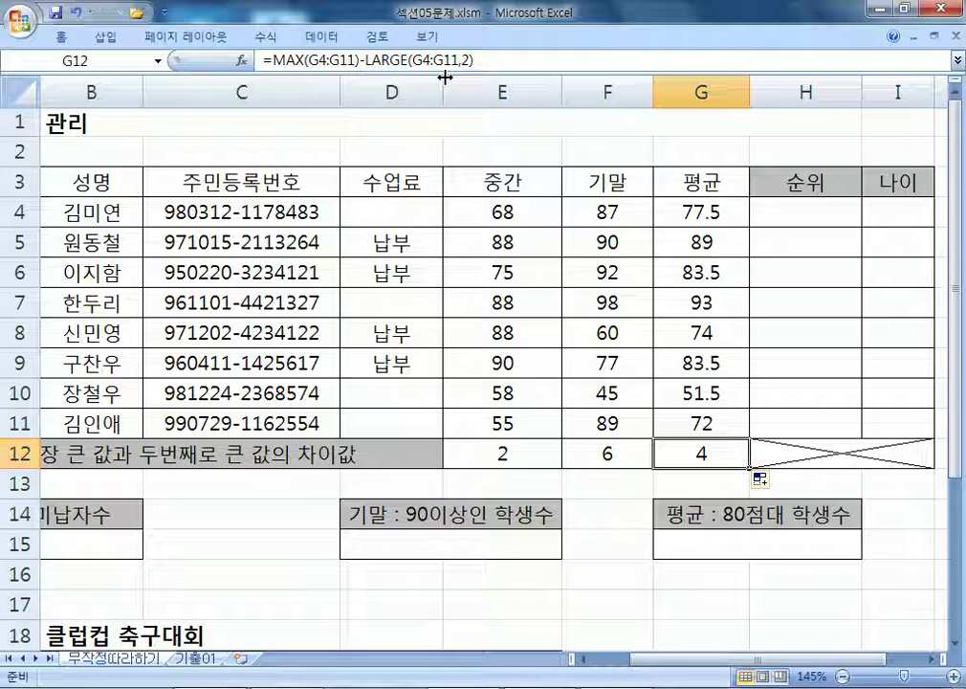
{"action": "left_click", "coordinate": [770, 203]}
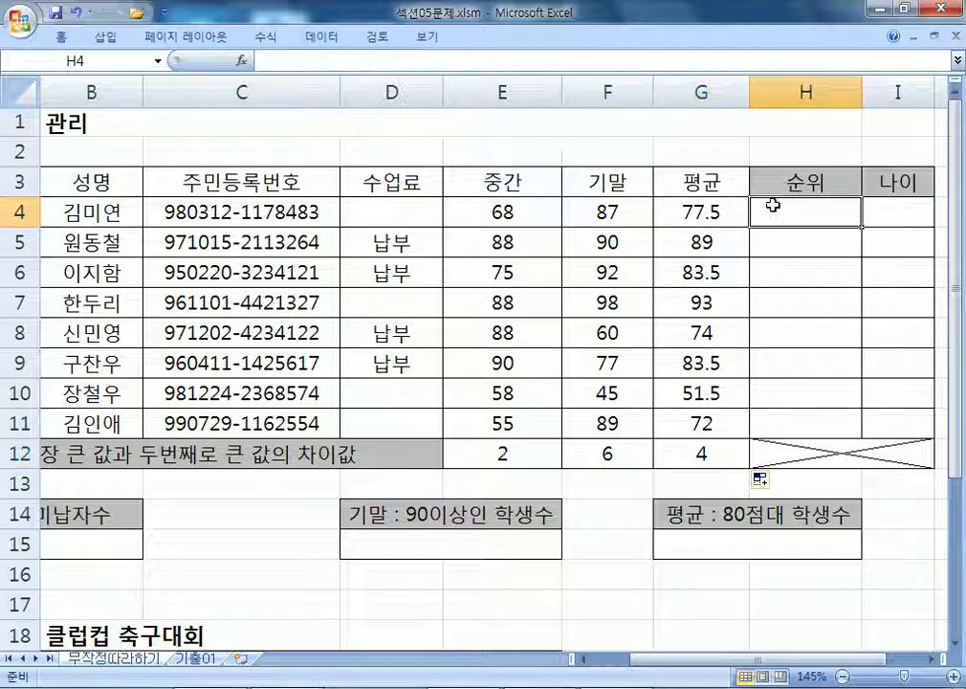
{"action": "left_click", "coordinate": [932, 658]}
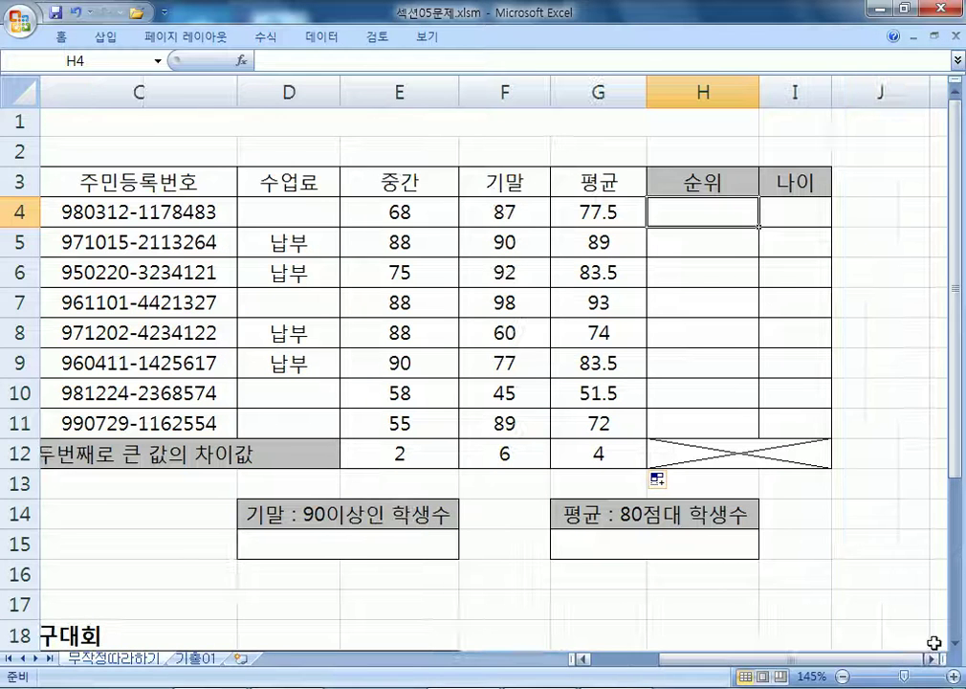
{"action": "left_click_drag", "start_coordinate": [593, 201], "coordinate": [574, 422]}
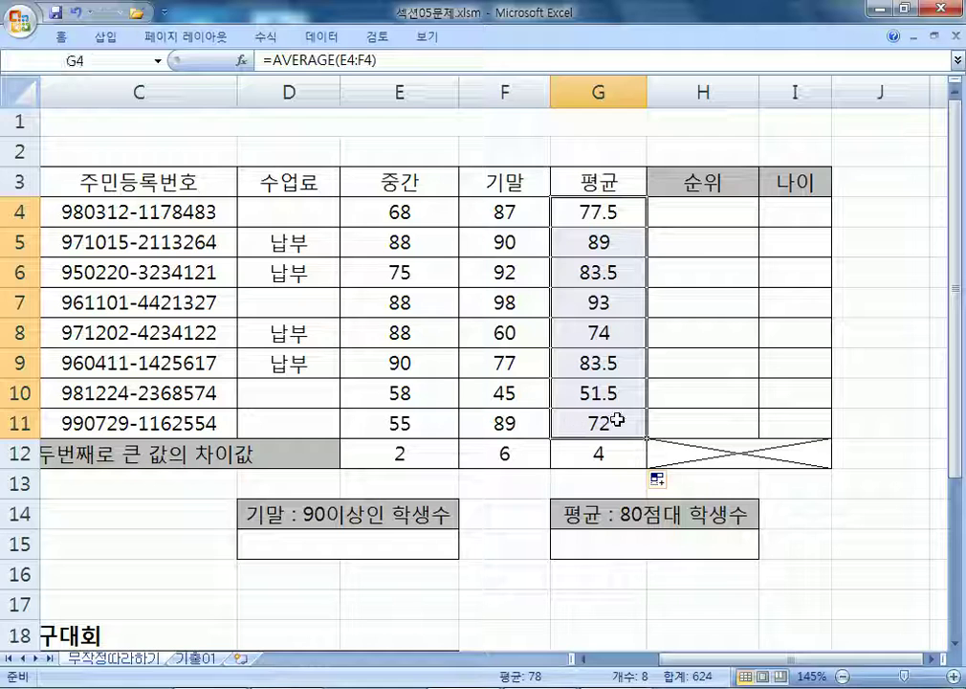
{"action": "left_click", "coordinate": [702, 216]}
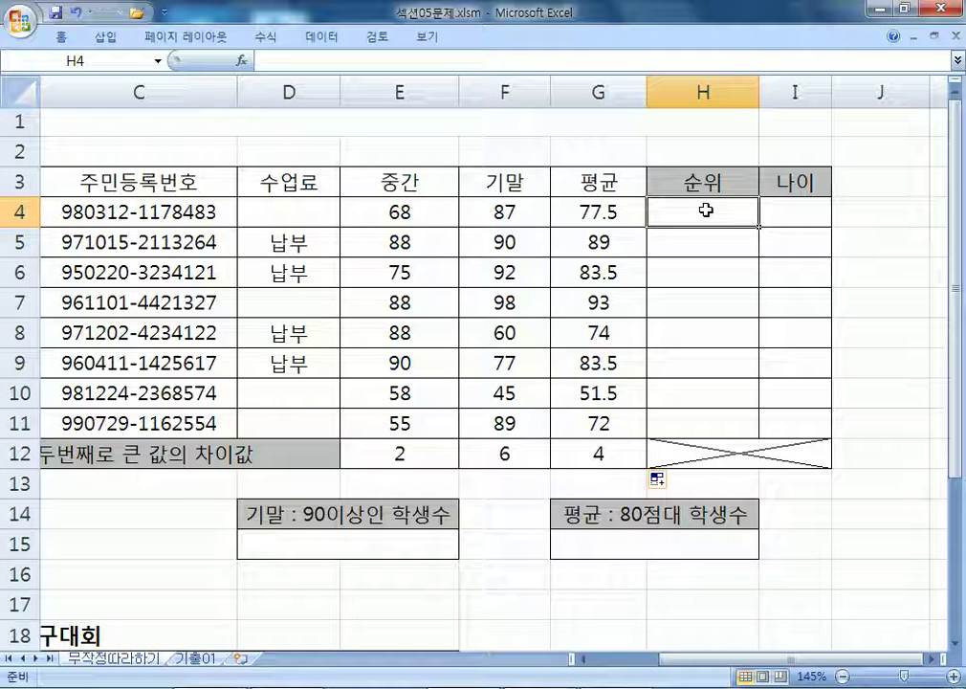
{"action": "type", "text": "=RA"}
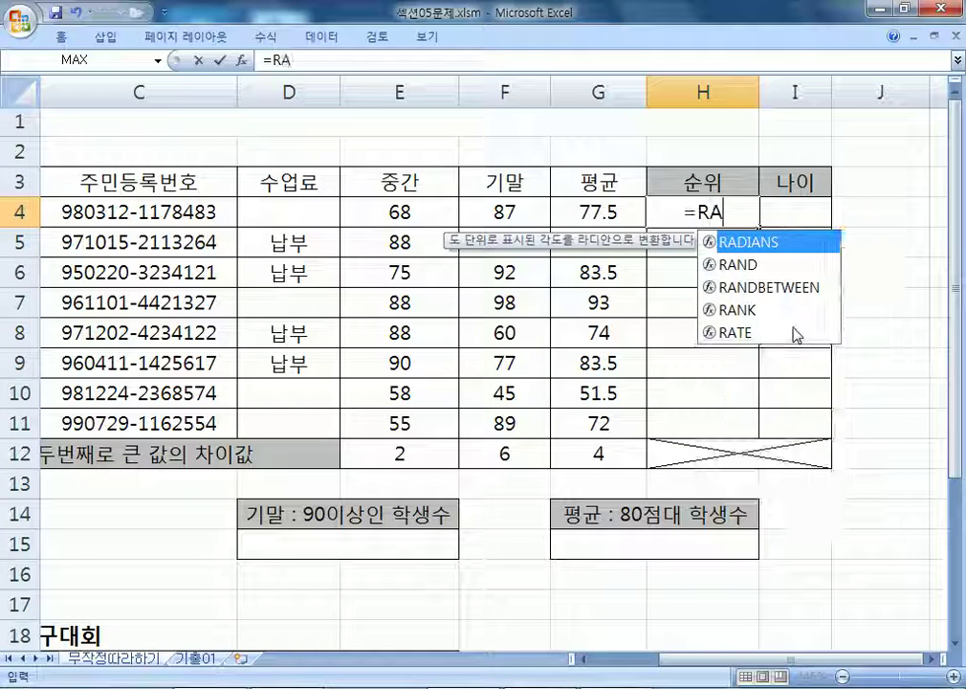
{"action": "type", "text": "NK"}
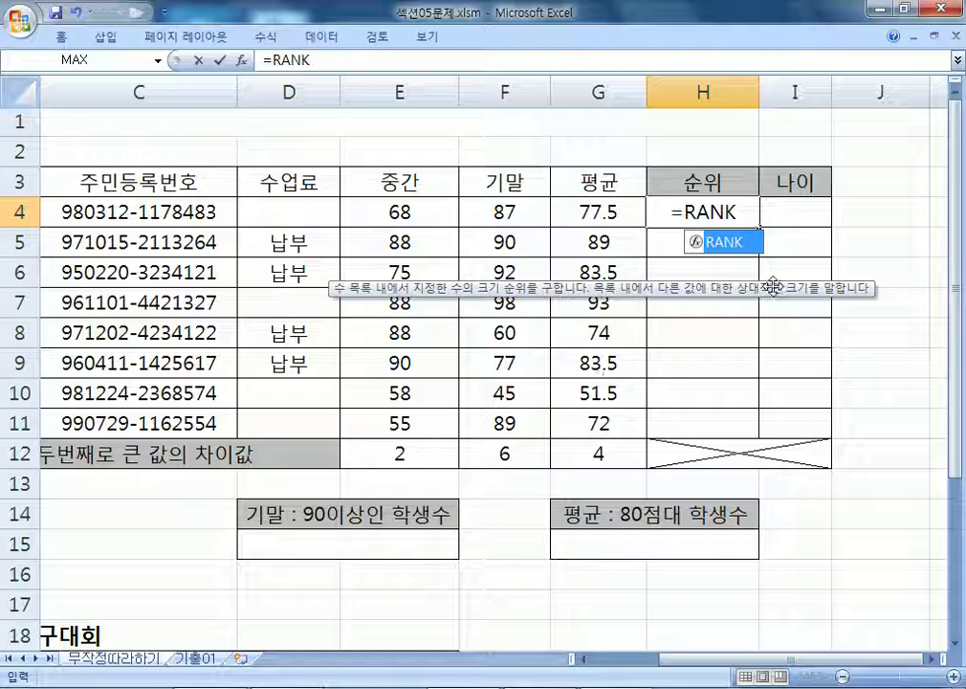
{"action": "double_click", "coordinate": [736, 247]}
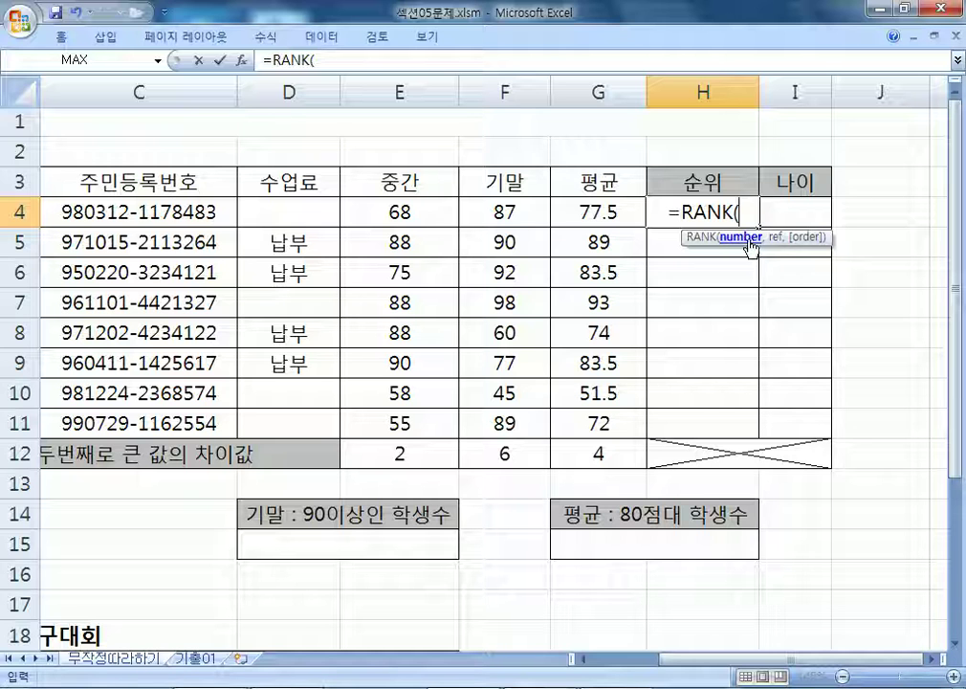
{"action": "left_click", "coordinate": [591, 206]}
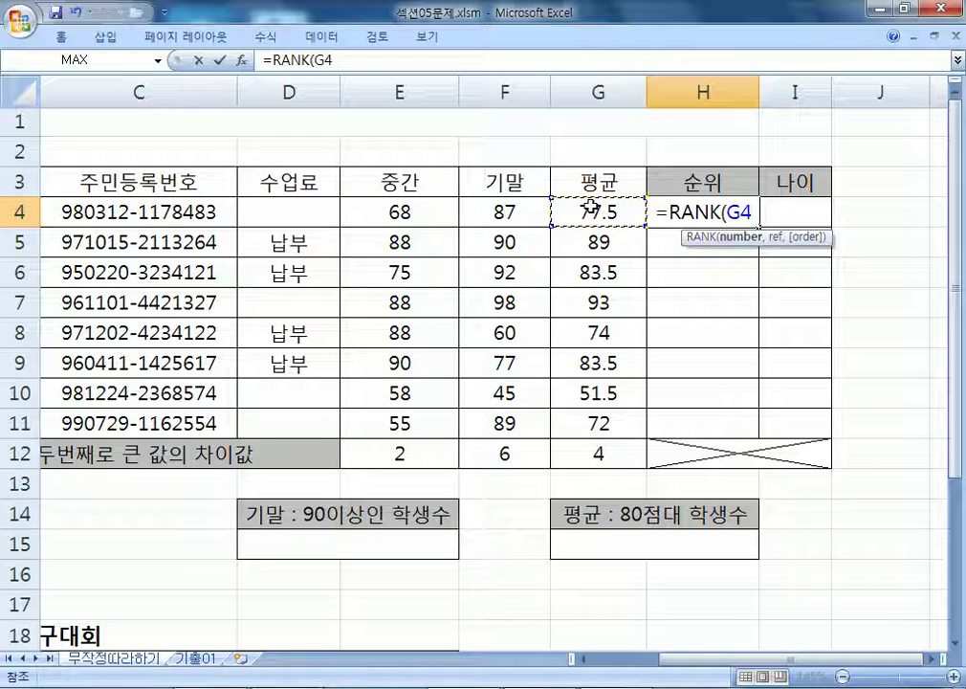
{"action": "type", "text": ","}
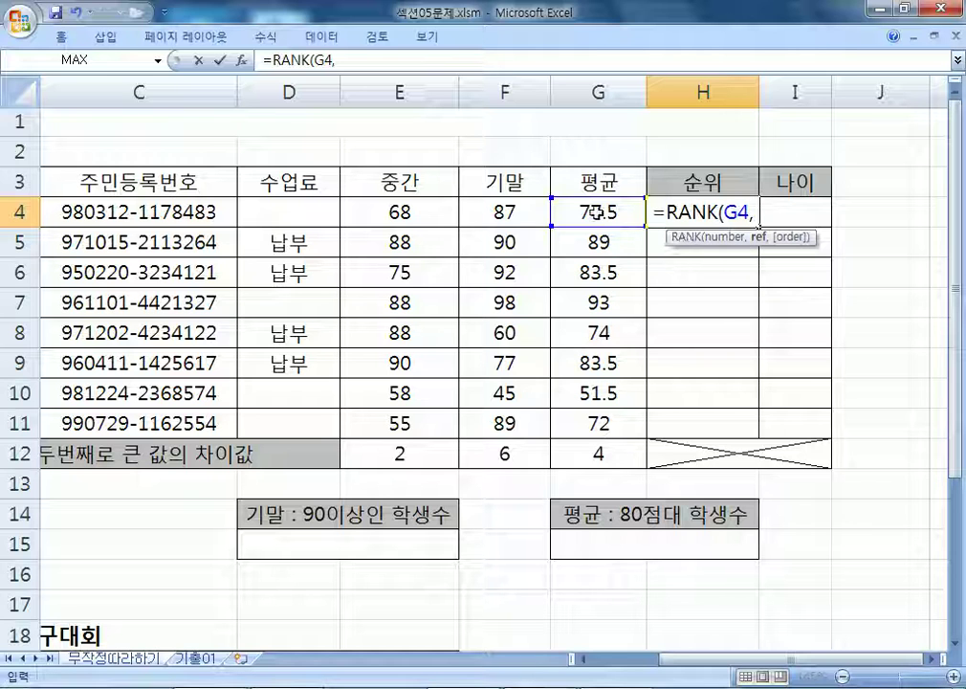
{"action": "left_click_drag", "start_coordinate": [585, 210], "coordinate": [588, 426]}
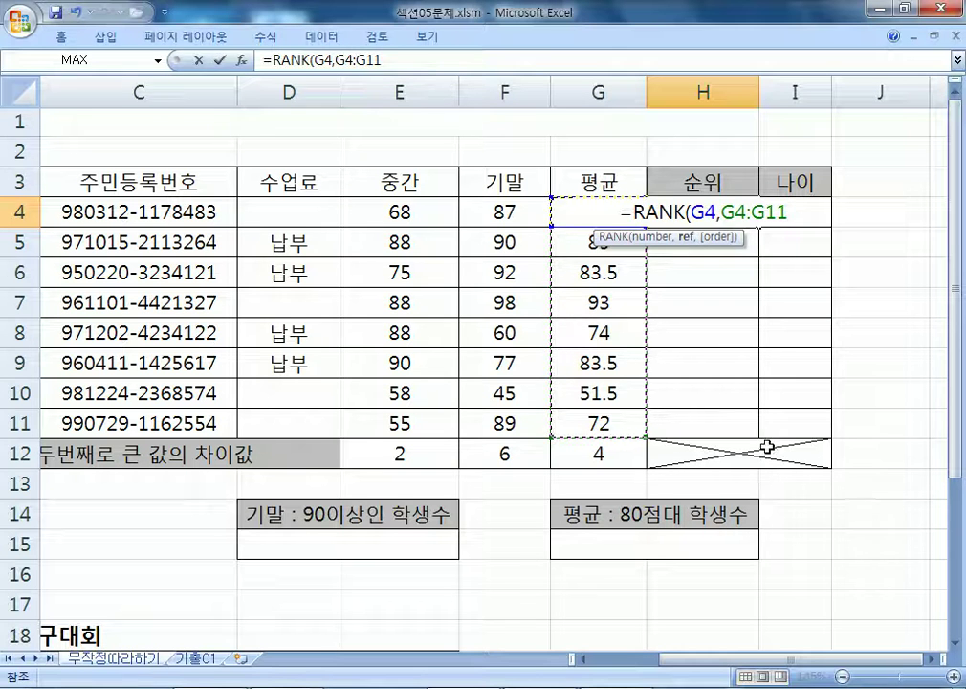
{"action": "key", "text": "Escape"}
Begin a RANK formula in cell H4 that ranks G4 within the absolute range $G$4:$G$11
{"action": "type", "text": "=RA"}
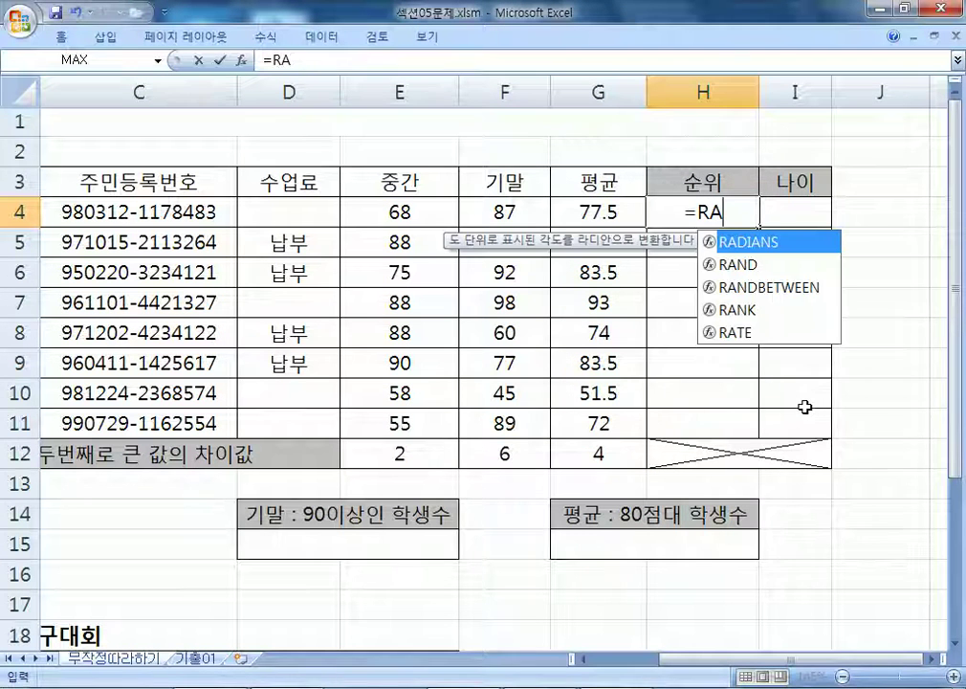
{"action": "type", "text": "NK("}
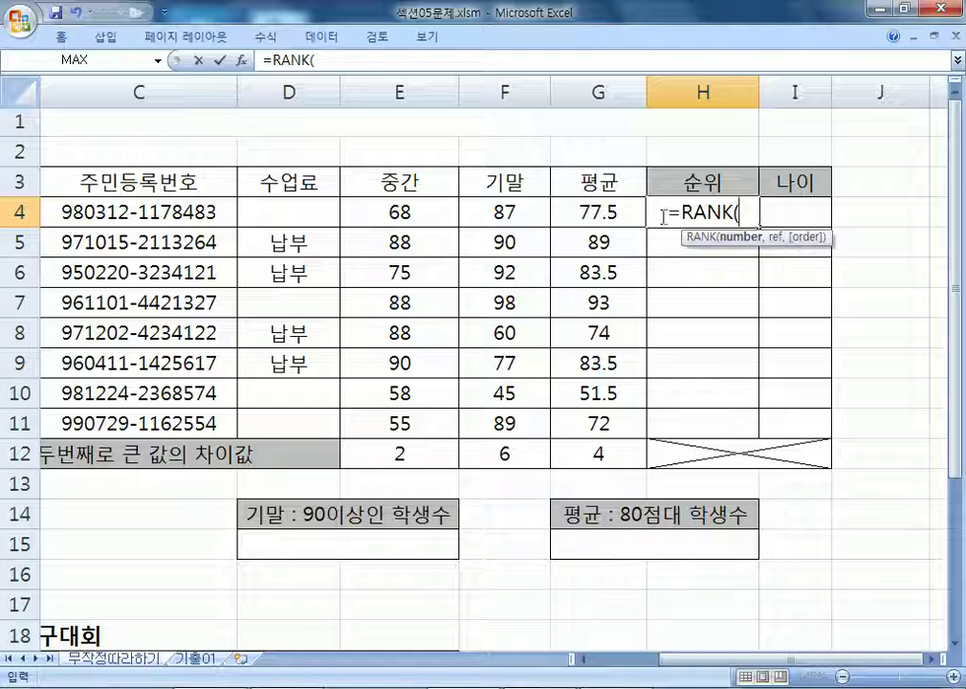
{"action": "left_click", "coordinate": [588, 207]}
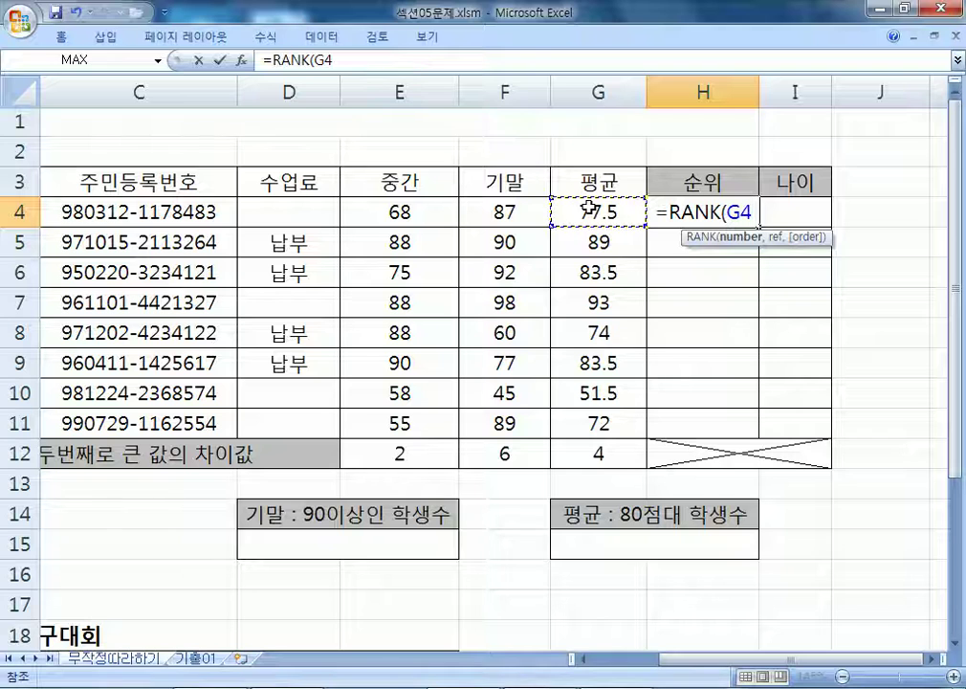
{"action": "type", "text": ","}
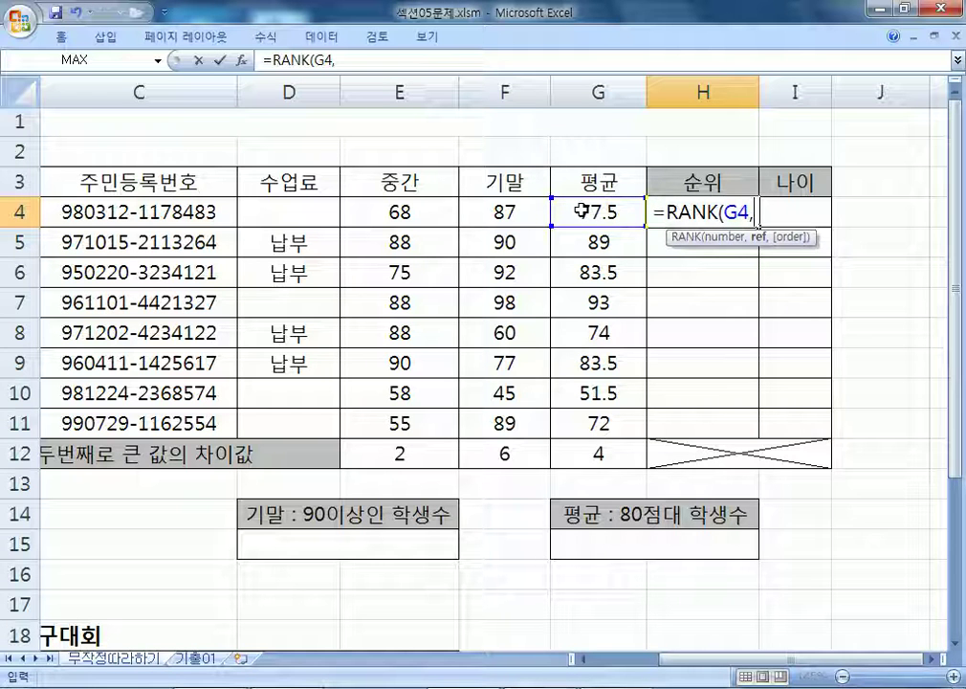
{"action": "left_click_drag", "start_coordinate": [582, 427], "coordinate": [593, 216]}
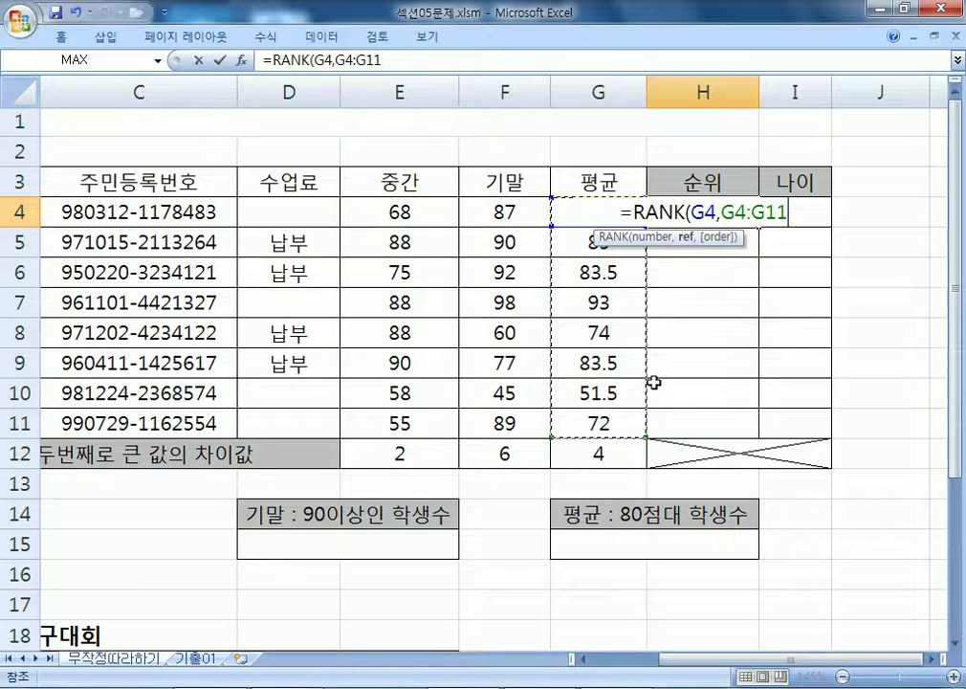
{"action": "key", "text": "F4"}
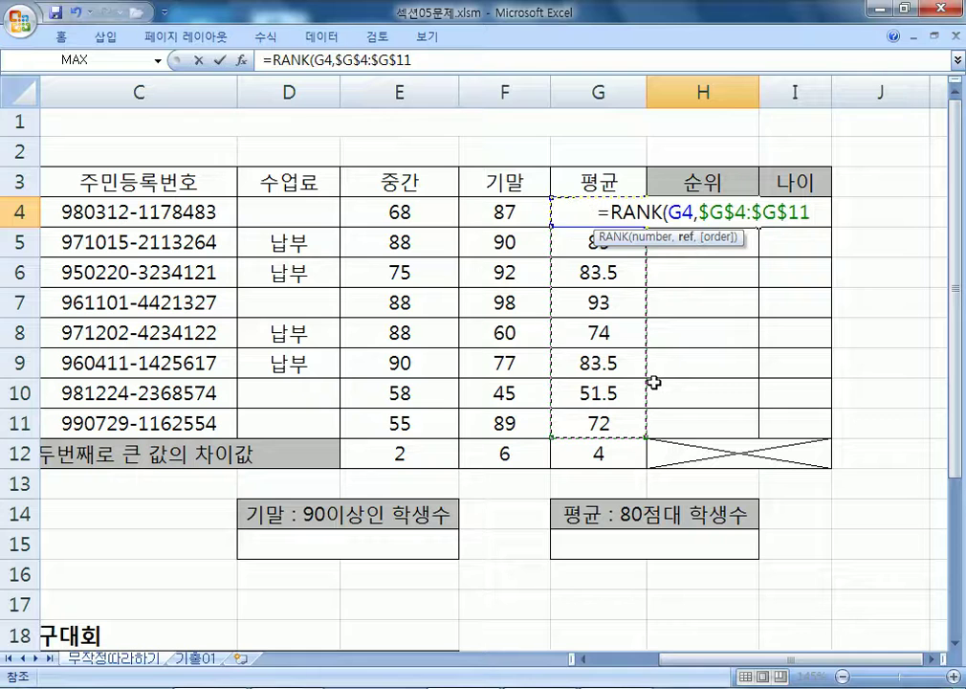
Cycle the G4:G11 range in the RANK formula through its reference types, ending on the fully absolute $G$4:$G$11
{"action": "key", "text": "F4"}
{"action": "key", "text": "F4"}
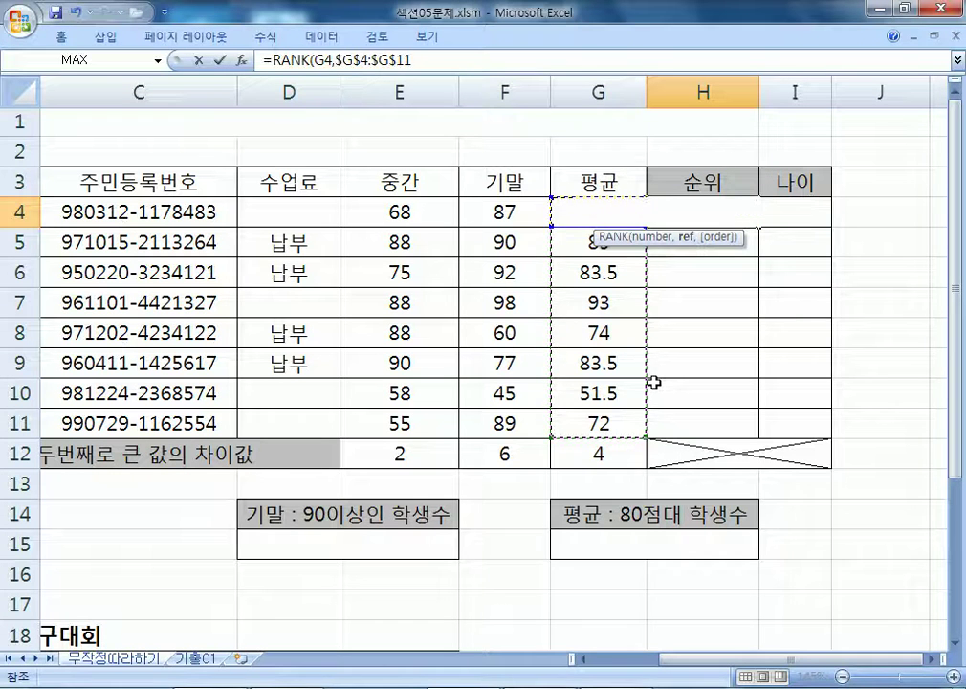
{"action": "key", "text": "F4"}
{"action": "key", "text": "F4"}
{"action": "key", "text": "F4"}
{"action": "key", "text": "F4"}
{"action": "key", "text": "F4"}
{"action": "key", "text": "F4"}
{"action": "key", "text": "F4"}
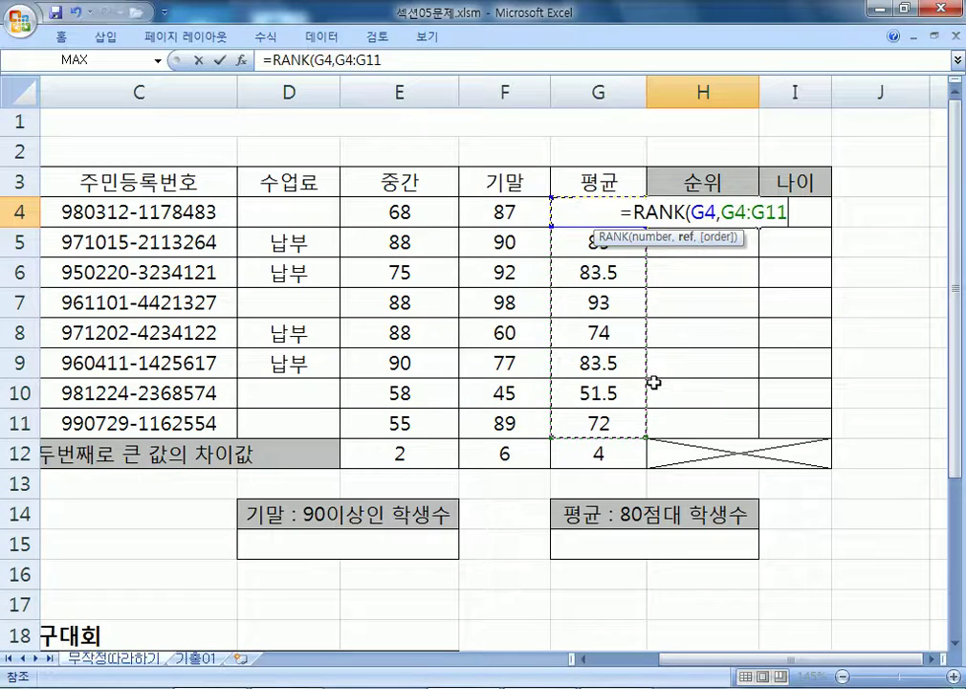
{"action": "key", "text": "F4"}
{"action": "key", "text": "F4"}
{"action": "key", "text": "F4"}
{"action": "key", "text": "F4"}
{"action": "key", "text": "F4"}
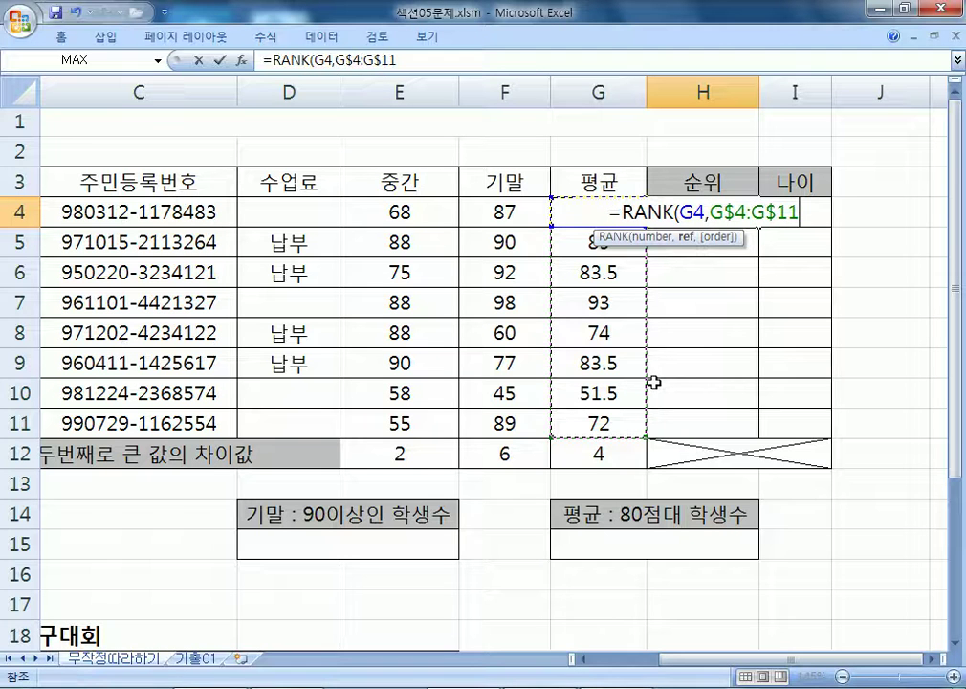
{"action": "key", "text": "F4"}
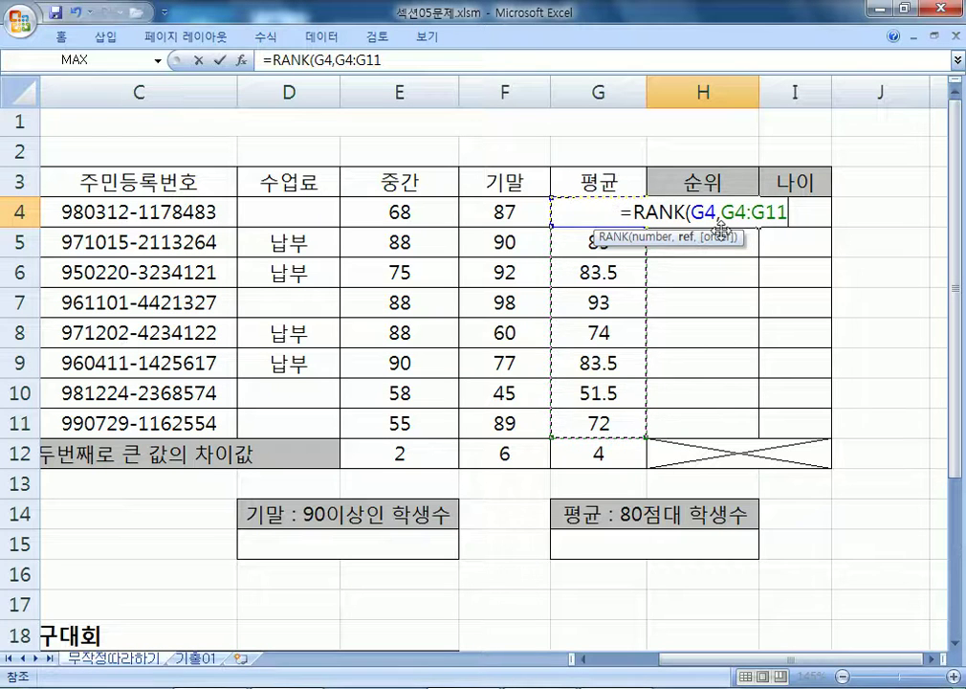
{"action": "key", "text": "F4"}
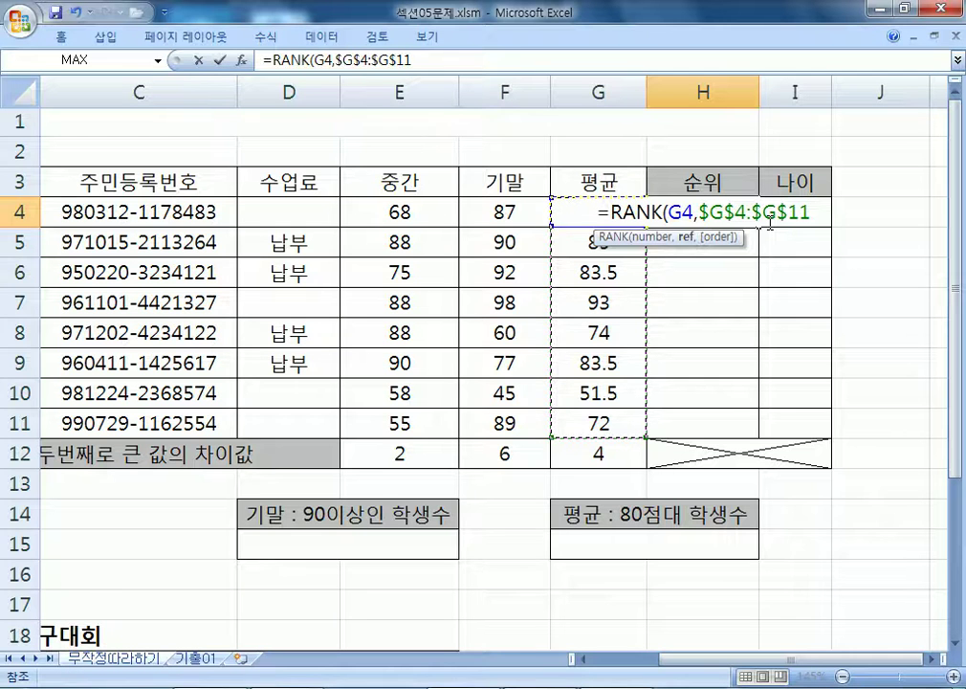
{"action": "key", "text": "F4"}
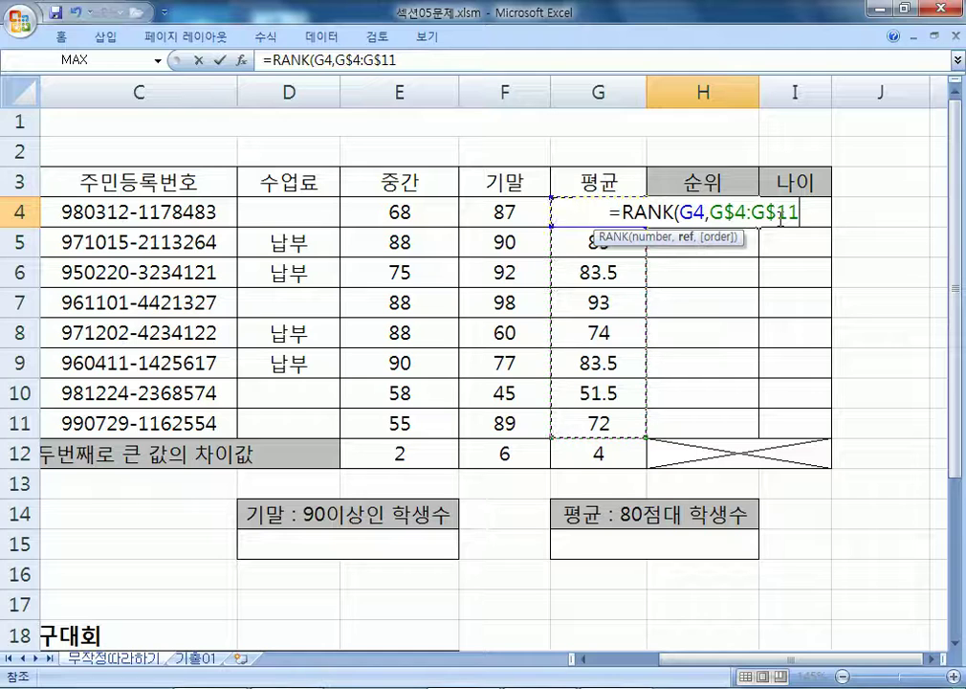
{"action": "key", "text": "F4"}
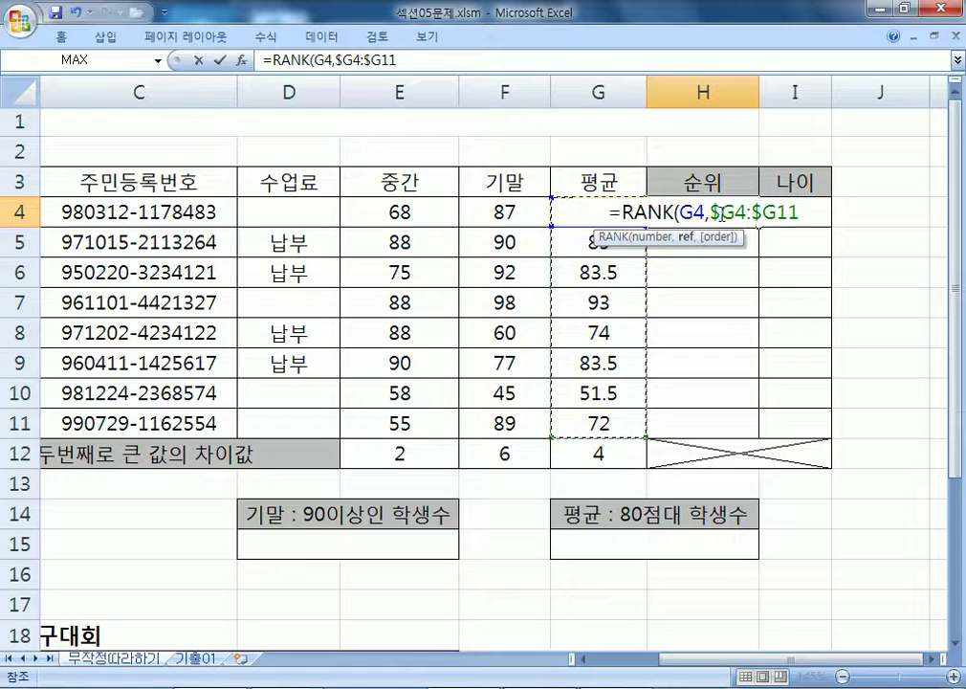
{"action": "key", "text": "F4"}
{"action": "key", "text": "F4"}
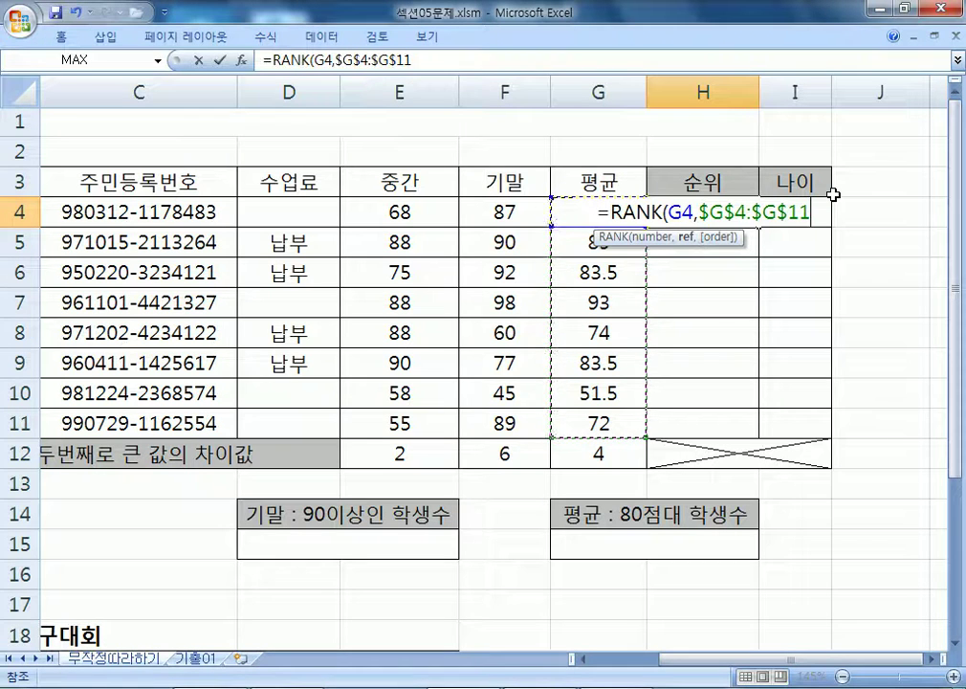
Check the ranking rule in the Notepad notes, and complete the Excel formula in H4 with descending order as =RANK(G4,$G$4:$G$11,0)
{"action": "type", "text": ","}
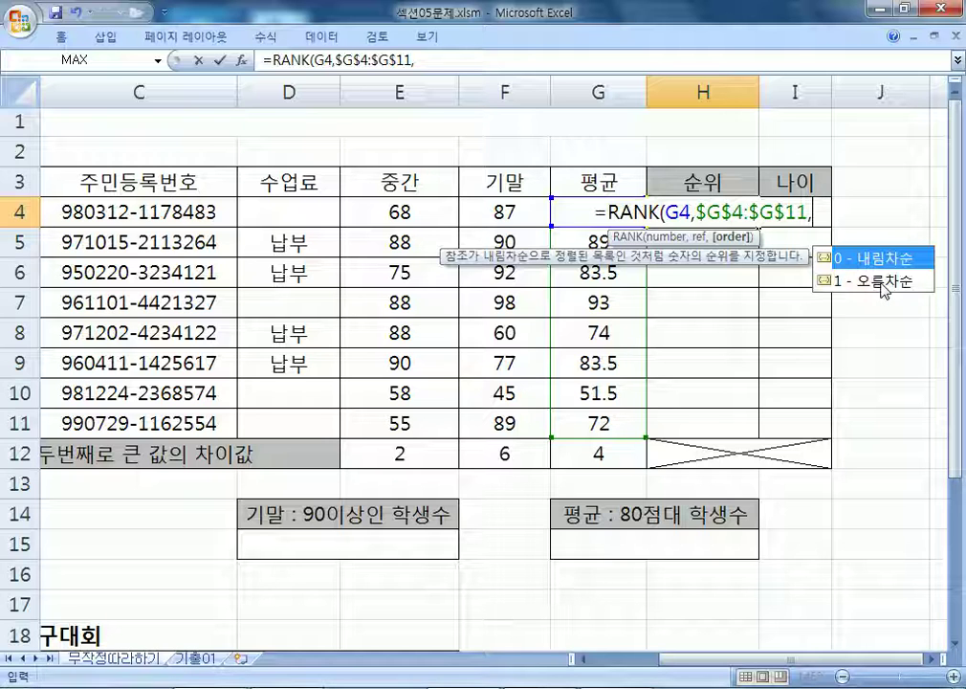
{"action": "key", "text": "alt+Tab"}
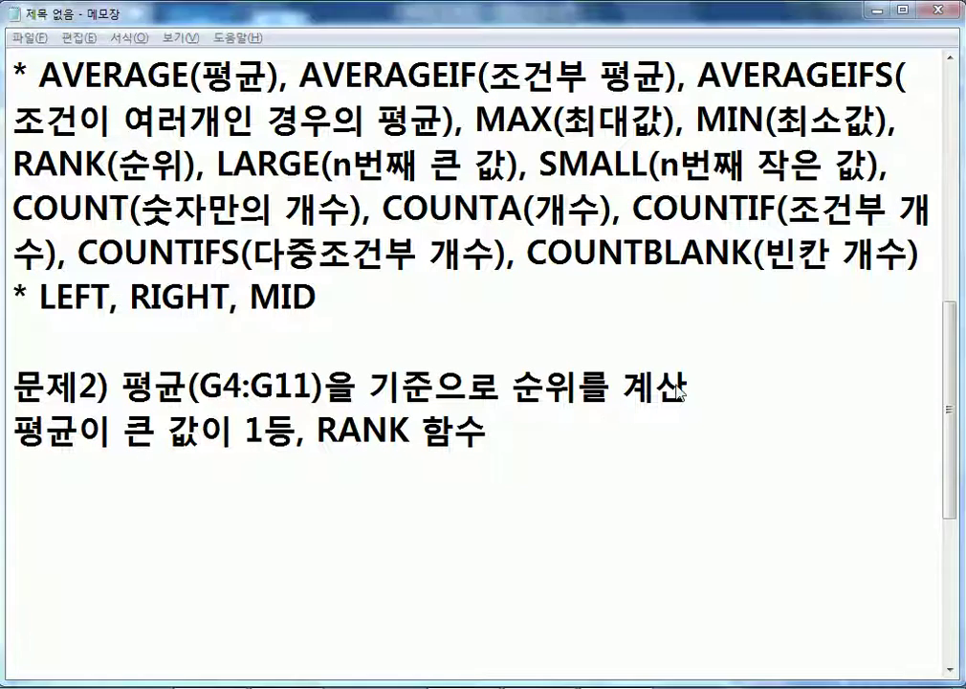
{"action": "key", "text": "alt+Tab"}
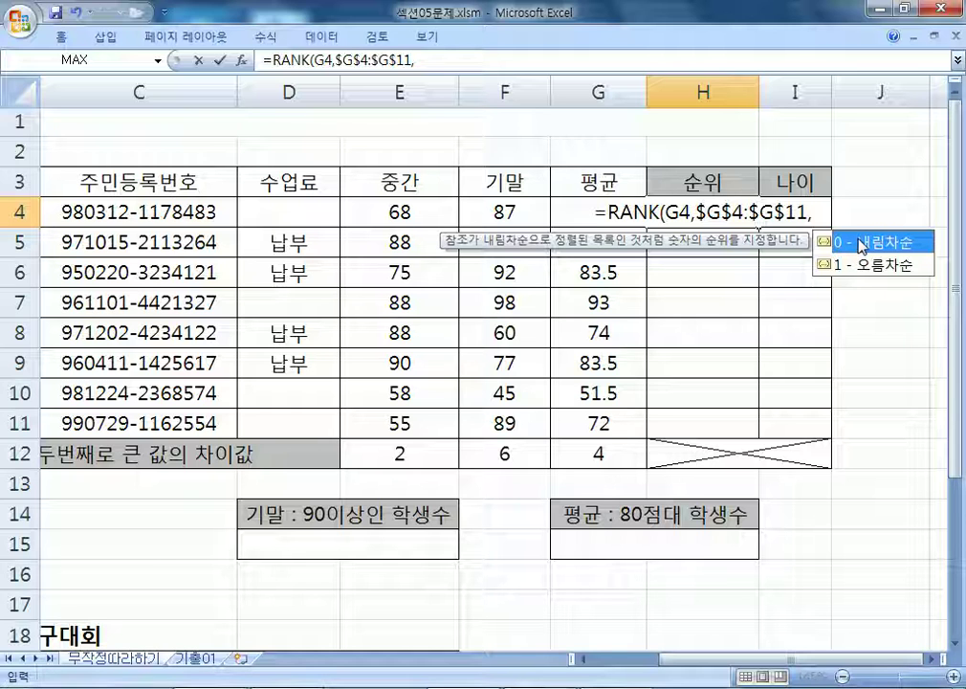
{"action": "double_click", "coordinate": [860, 245]}
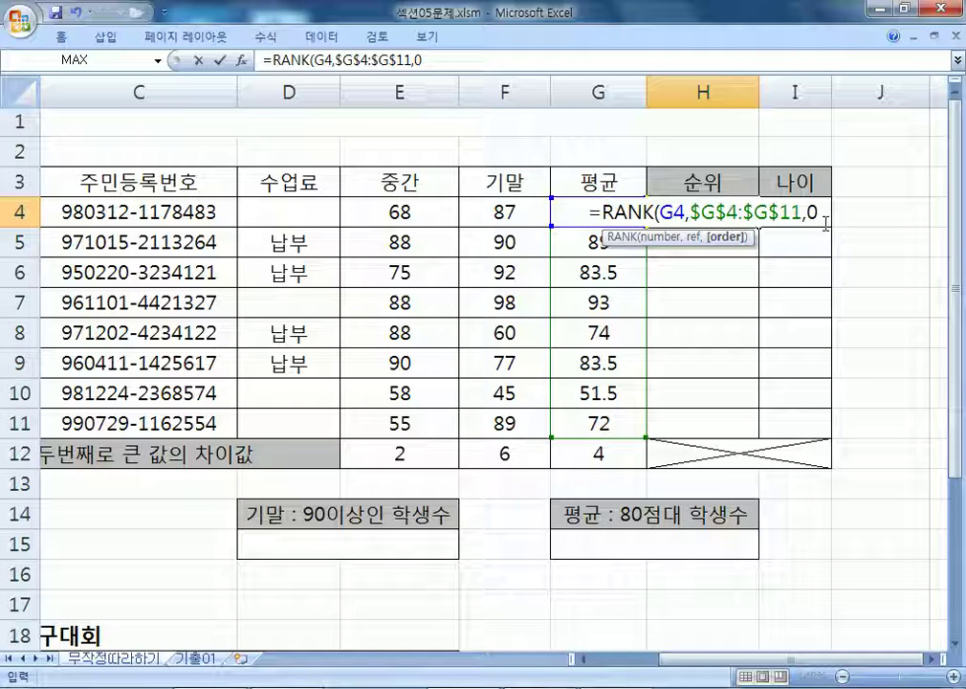
{"action": "type", "text": ")"}
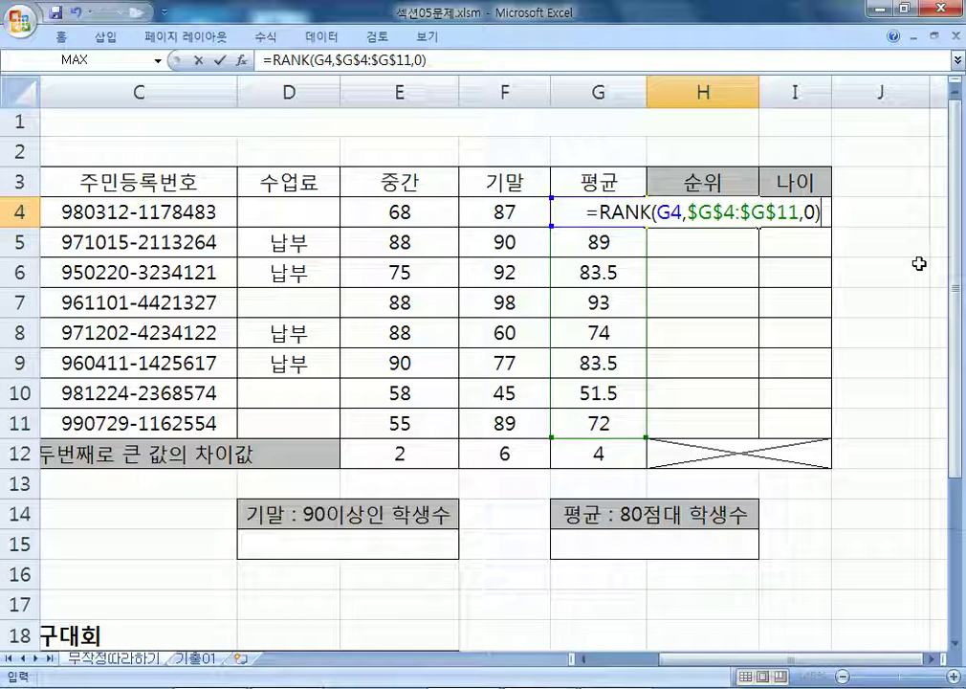
{"action": "key", "text": "Return"}
Copy the RANK formula from cell H4 into the Notepad notes below the 문제2 description, and return to Excel
{"action": "left_click", "coordinate": [702, 201]}
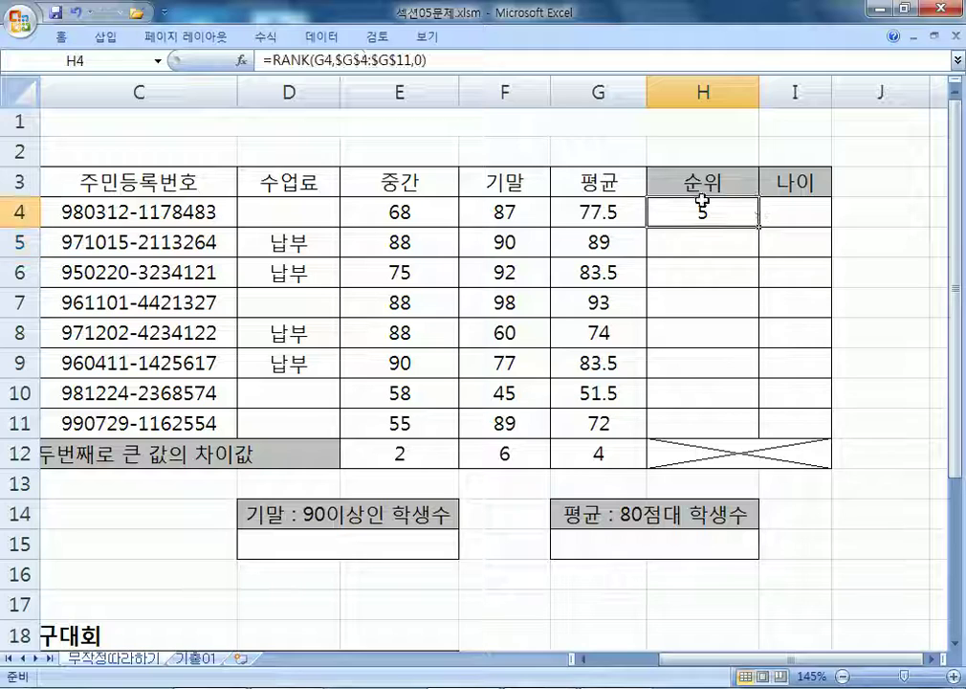
{"action": "left_click_drag", "start_coordinate": [438, 59], "coordinate": [255, 76]}
{"action": "key", "text": "ctrl+c"}
{"action": "key", "text": "alt+Tab"}
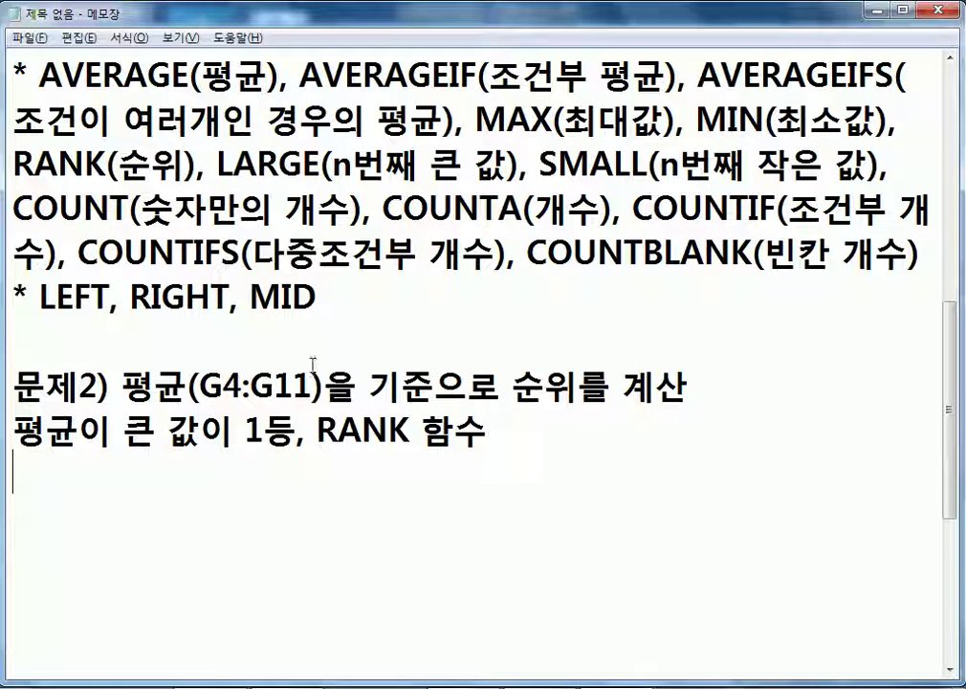
{"action": "key", "text": "ctrl+v"}
{"action": "key", "text": "alt+Tab"}
{"action": "key", "text": "Escape"}
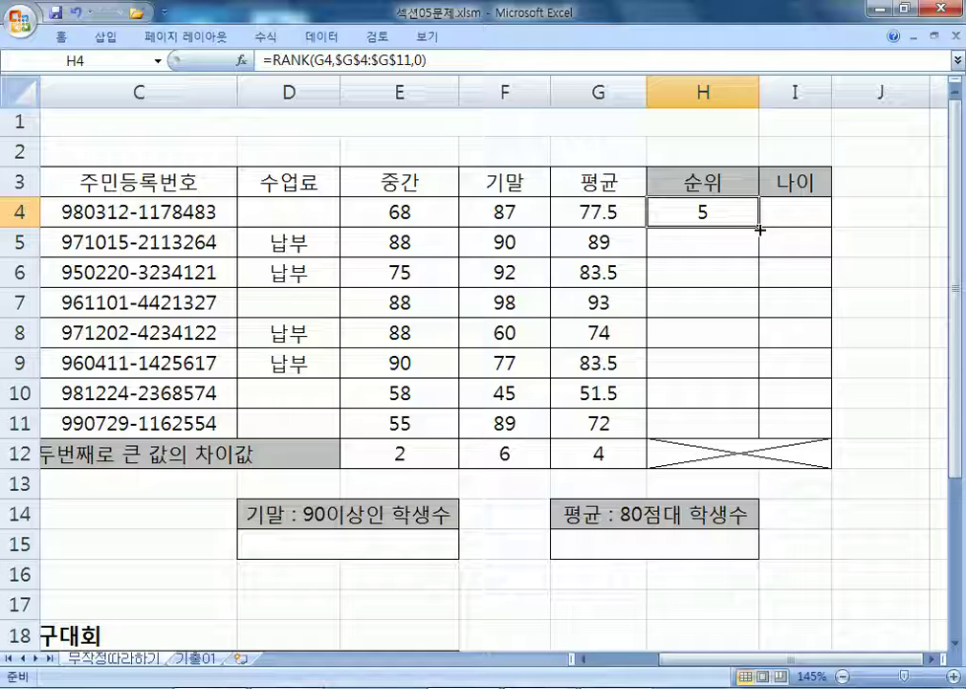
Try filling the rank formula from H4 down to H11, and undo the fill
{"action": "left_click", "coordinate": [903, 218]}
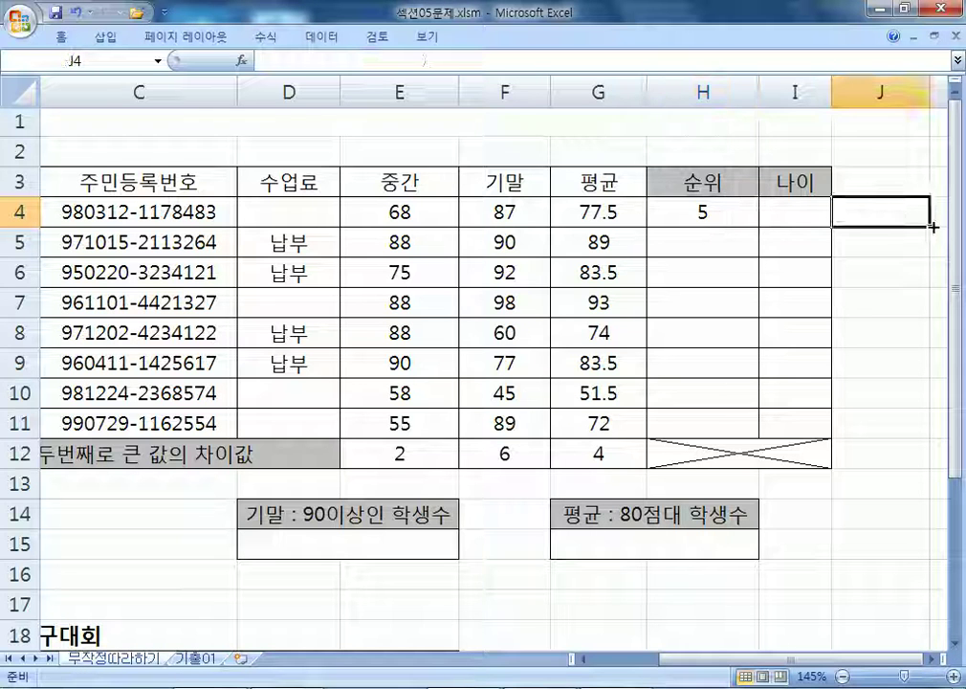
{"action": "left_click", "coordinate": [751, 220]}
{"action": "left_click_drag", "start_coordinate": [759, 229], "coordinate": [757, 439]}
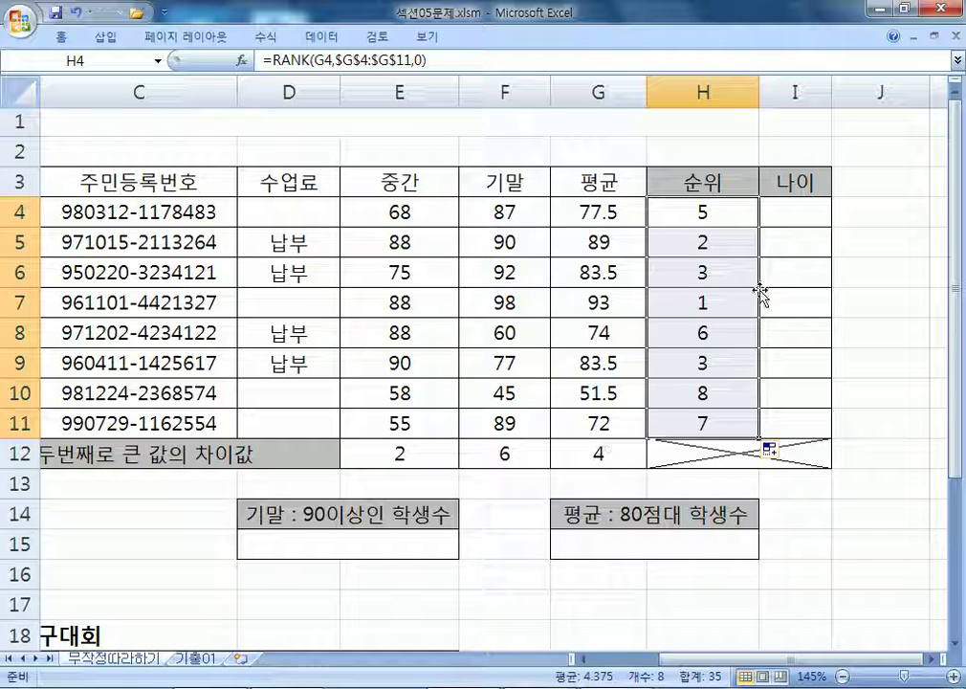
{"action": "key", "text": "ctrl+z"}
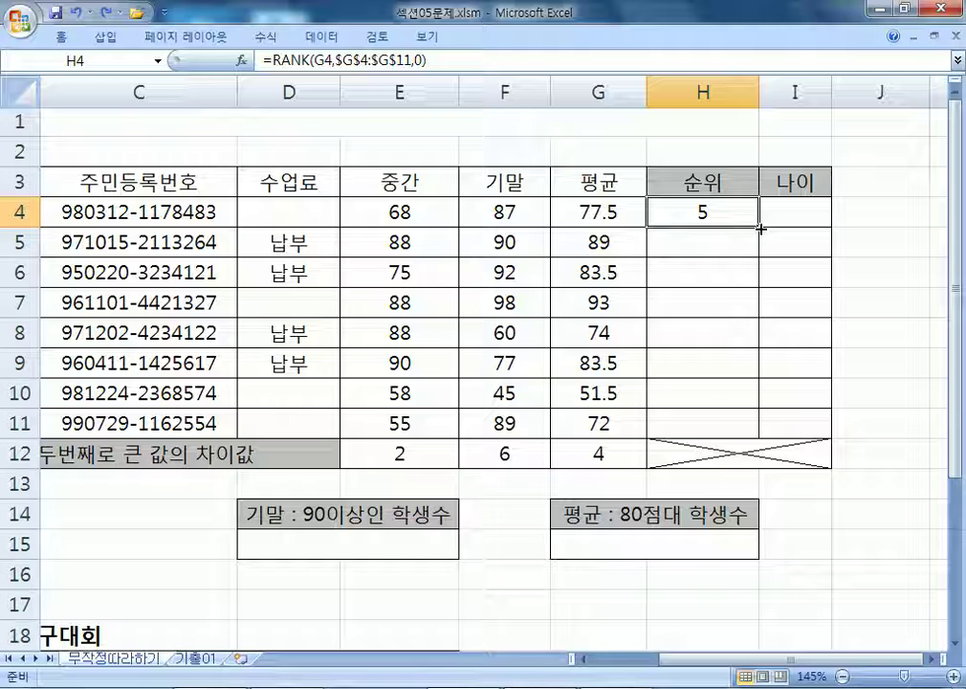
Fill the rank formula from H4 down to H11, and switch to the Notepad notes
{"action": "left_click_drag", "start_coordinate": [760, 229], "coordinate": [757, 432]}
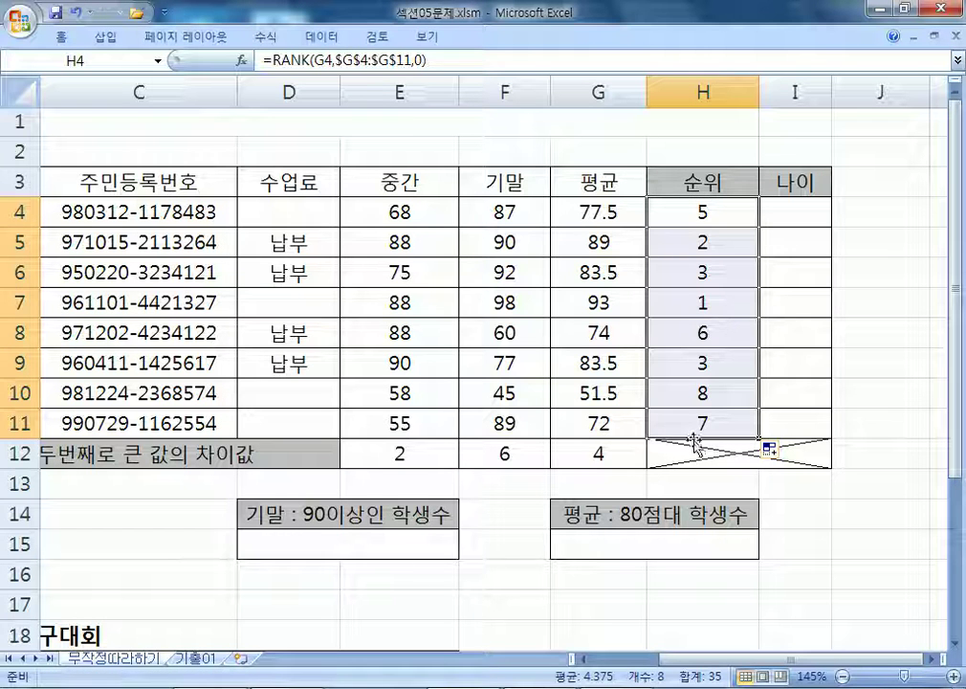
{"action": "key", "text": "alt+Tab"}
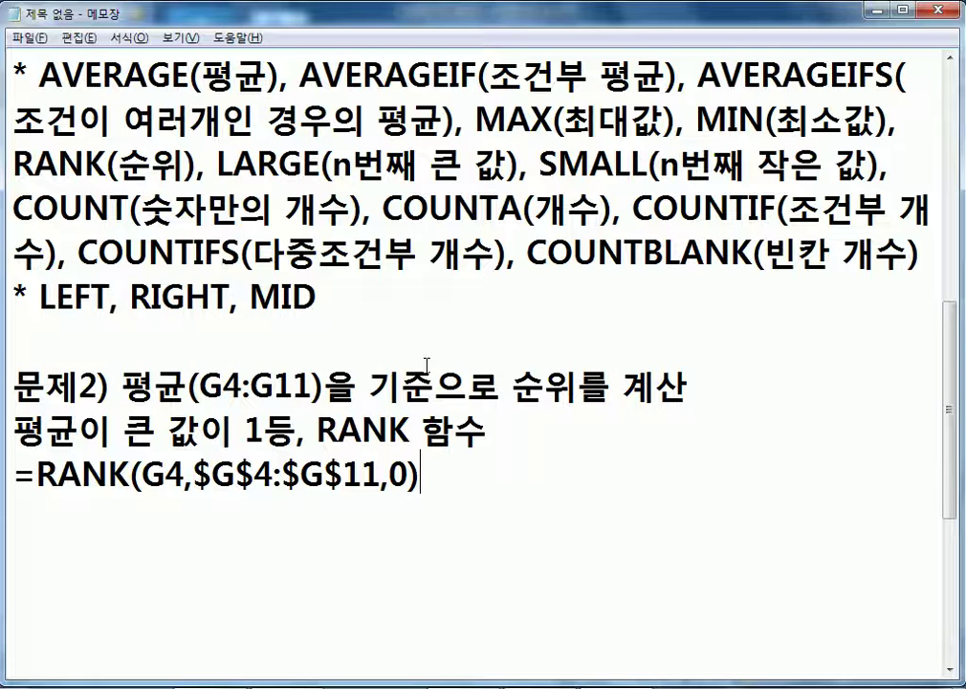
Begin a syntax line with =RANK( on a new line below the copied RANK formula
{"action": "scroll", "coordinate": [499, 441], "scroll_direction": "down", "scroll_amount": 2}
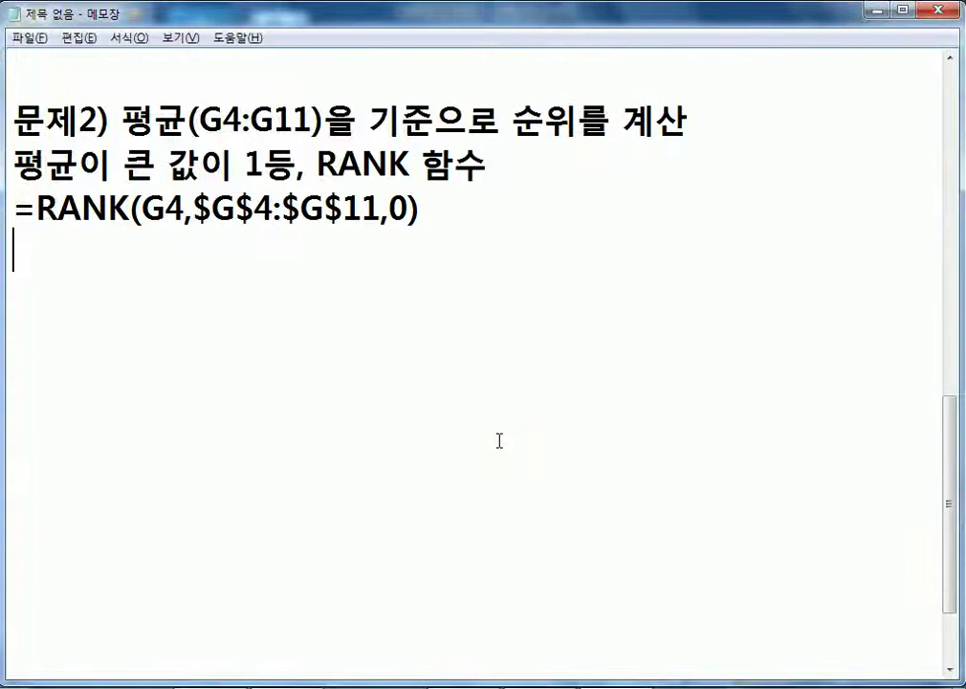
{"action": "type", "text": "=ㄱㅁ"}
{"action": "key", "text": "BackSpace"}
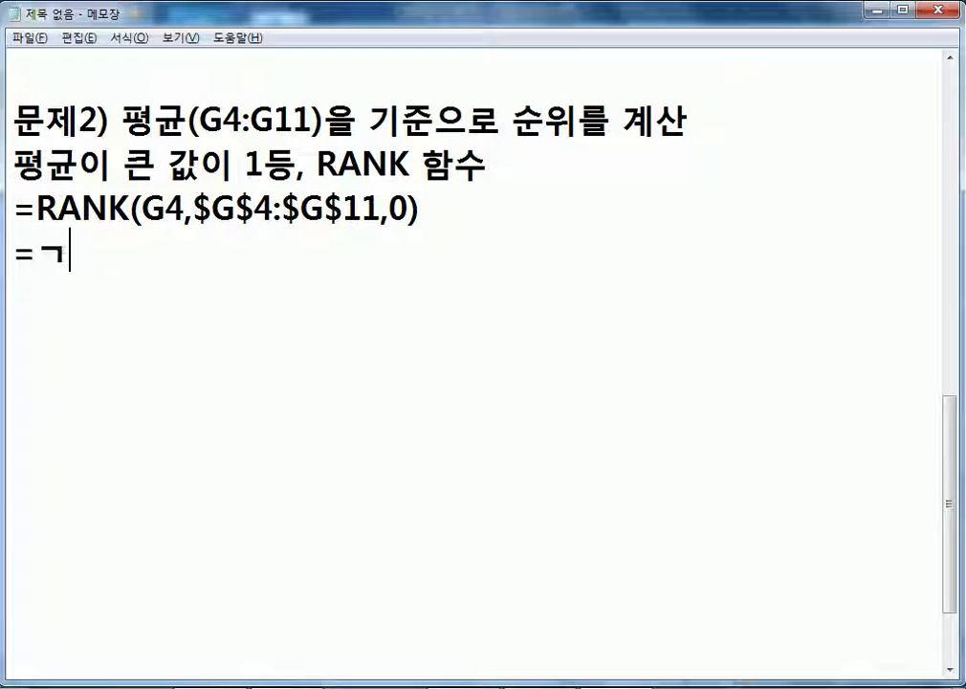
{"action": "key", "text": "BackSpace"}
{"action": "key", "text": "Hangul"}
{"action": "type", "text": "RANK("}
Add the first two arguments to the RANK syntax line as "순위를 구하는 값, 수 목록, "
{"action": "key", "text": "Hangul"}
{"action": "type", "text": "ㅅ순위를 구할"}
{"action": "key", "text": "BackSpace"}
{"action": "type", "text": "려"}
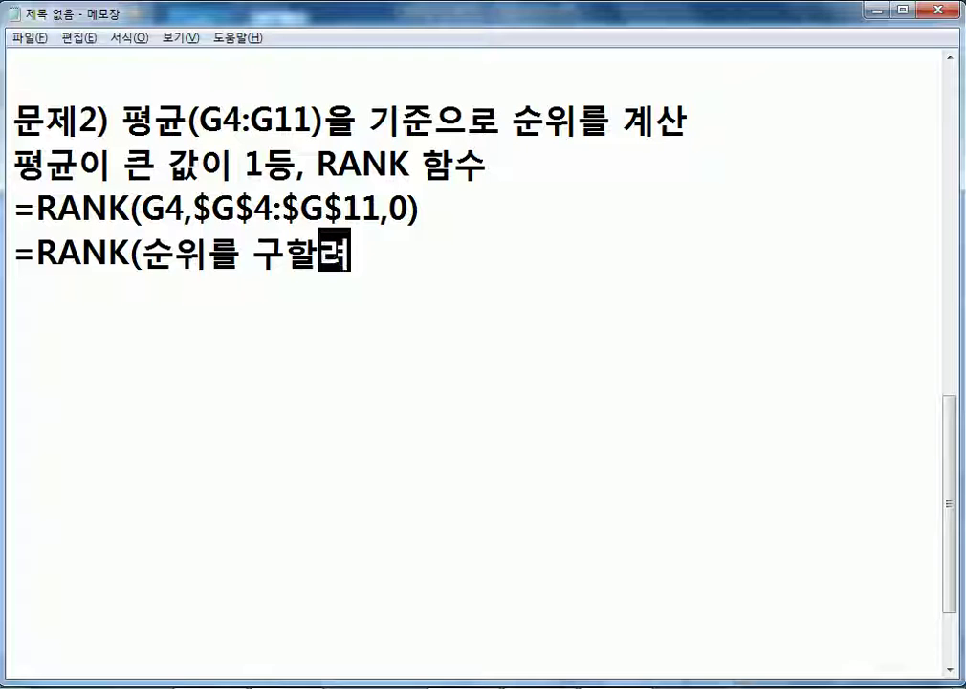
{"action": "type", "text": "는"}
{"action": "key", "text": "BackSpace"}
{"action": "key", "text": "BackSpace"}
{"action": "key", "text": "BackSpace"}
{"action": "key", "text": "BackSpace"}
{"action": "type", "text": "하는 값, 수 목록, "}
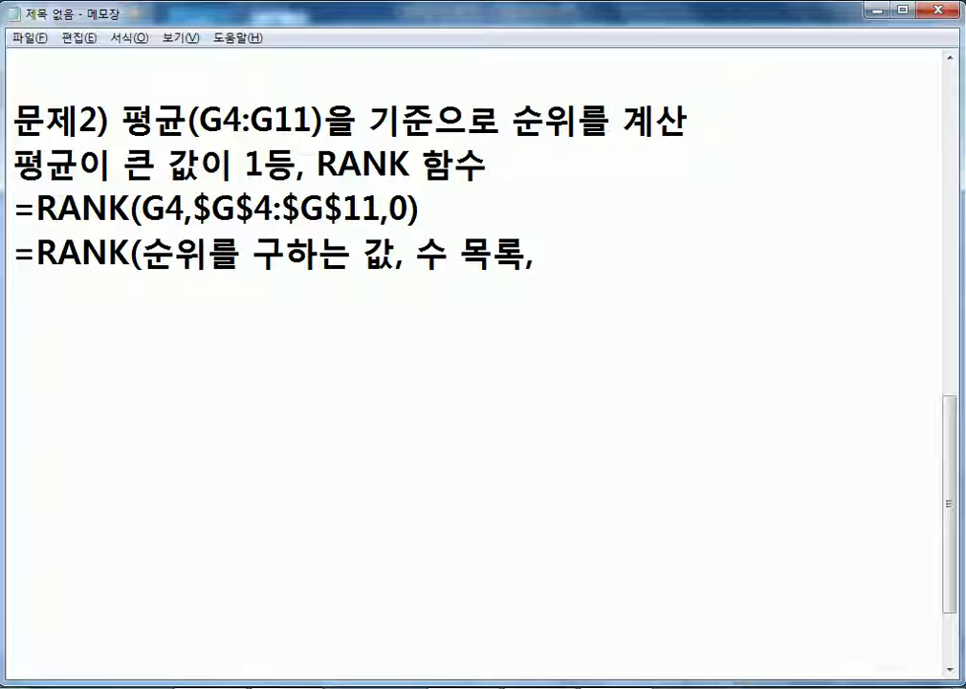
Start the third argument of the RANK syntax line with the letter O
{"action": "type", "text": "OF"}
{"action": "key", "text": "BackSpace"}
{"action": "type", "text": "D"}
{"action": "key", "text": "BackSpace"}
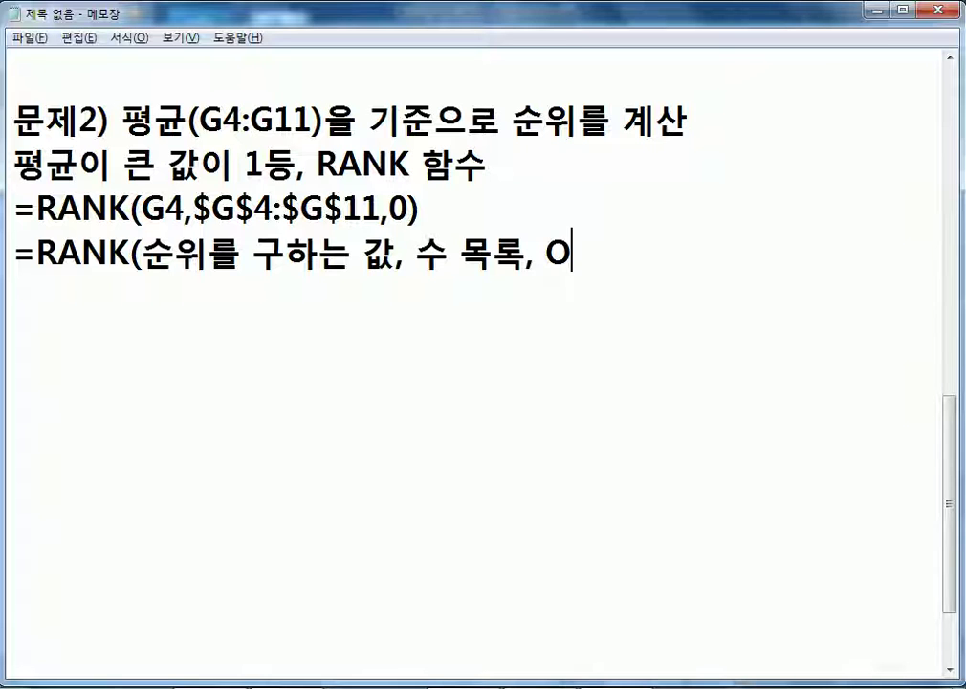